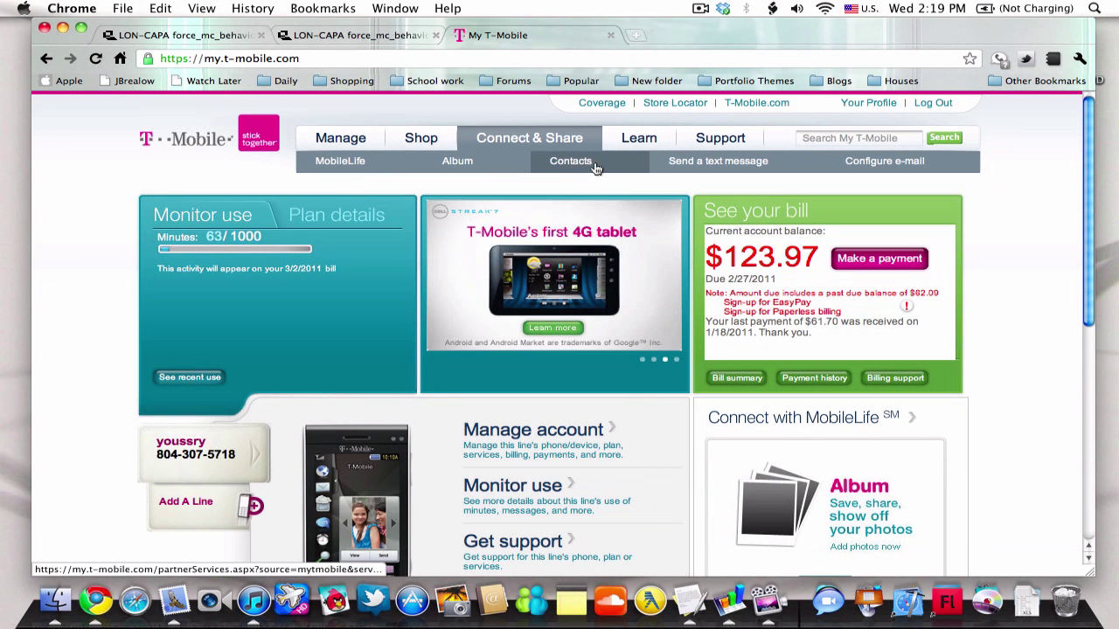
# Load the MobileLife Contacts page from Connect & Share, showing all 341 synced contacts.
pyautogui.click(599, 162)
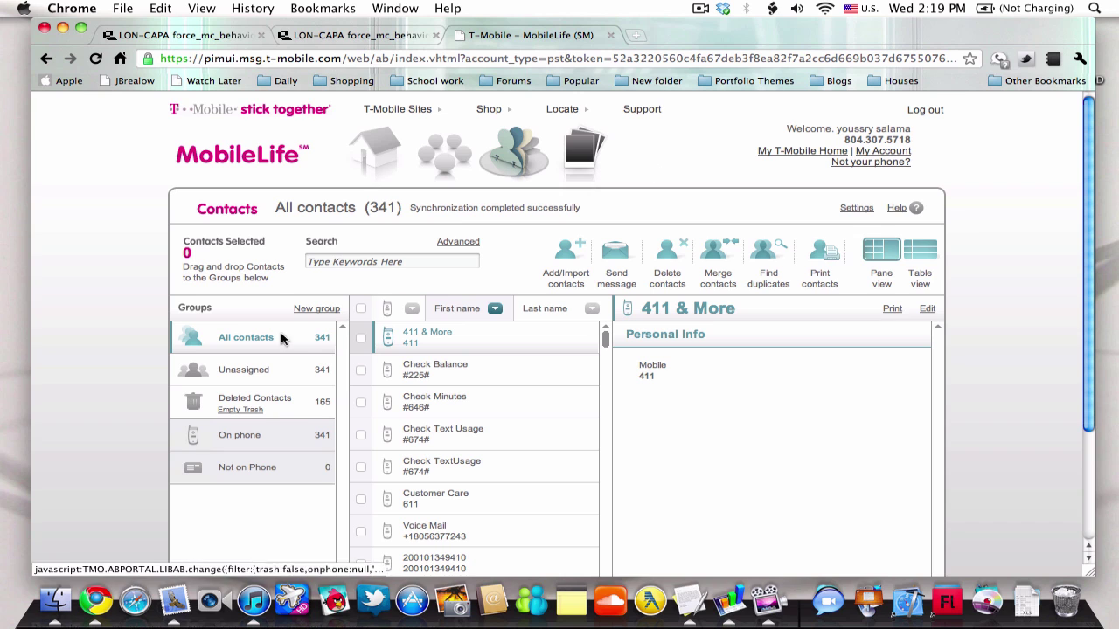
# Select all contacts and save the printable contact list as a PDF on the desktop.
pyautogui.click(360, 308)
pyautogui.click(818, 254)
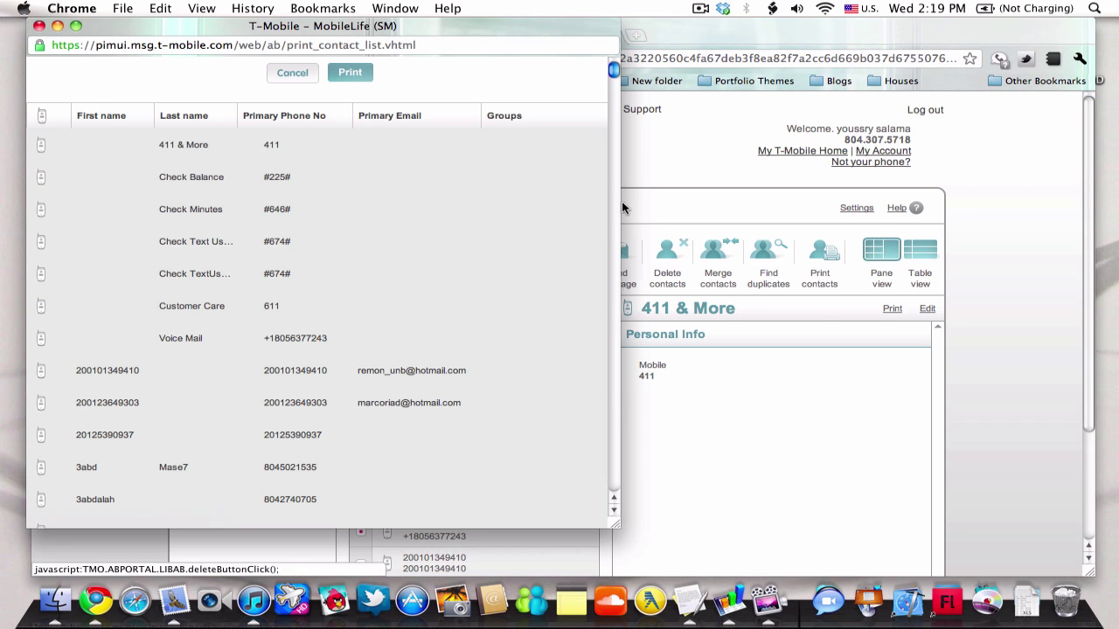
pyautogui.click(354, 73)
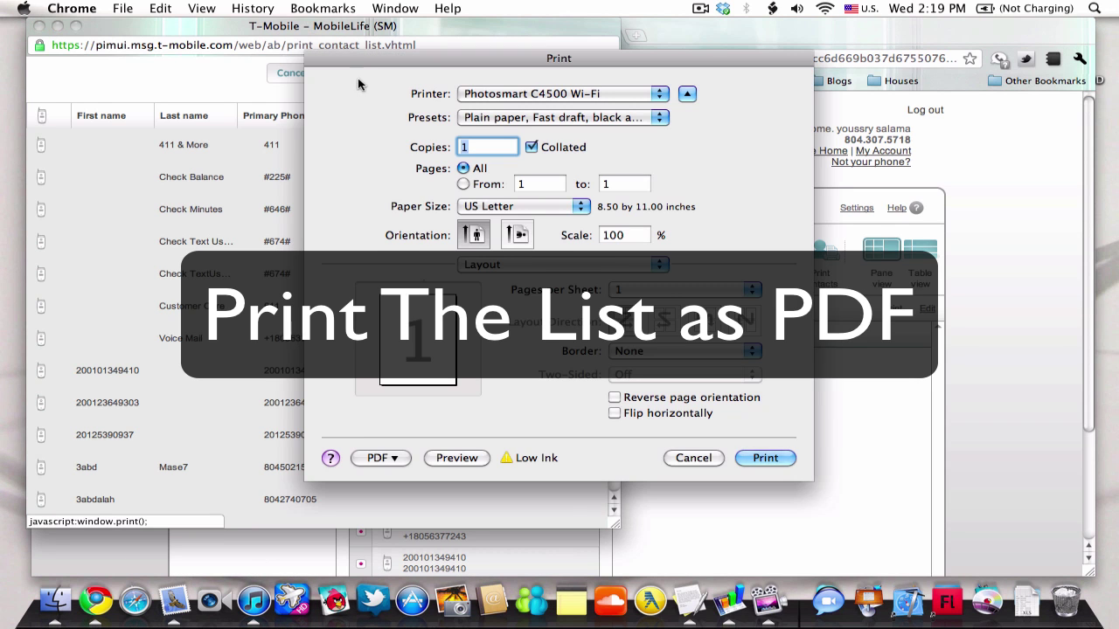
pyautogui.click(381, 458)
pyautogui.click(448, 477)
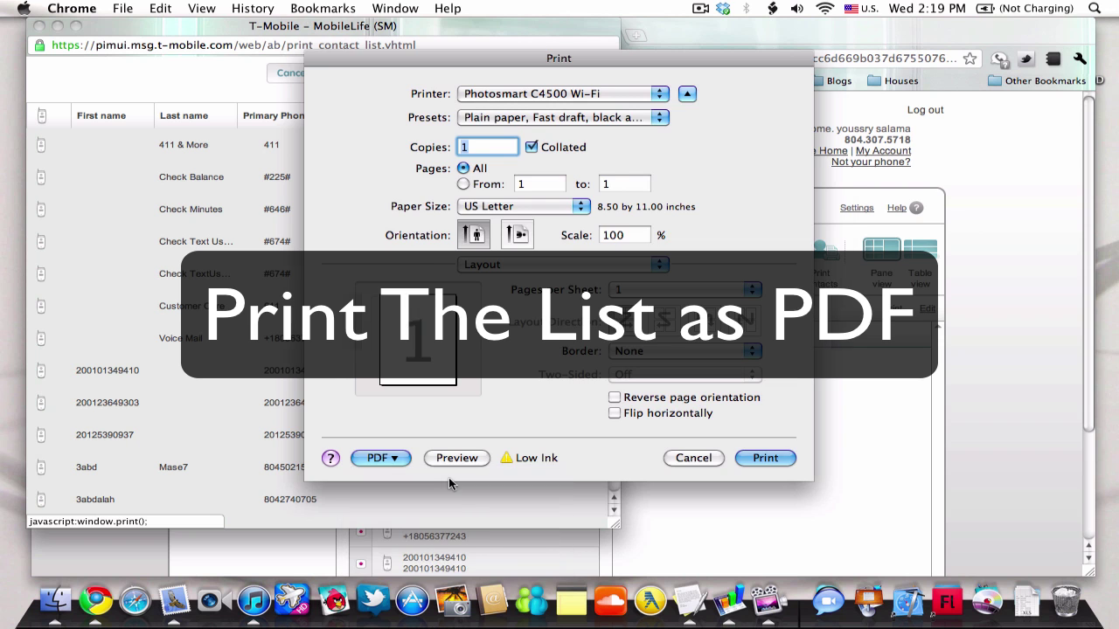
pyautogui.press('Return')
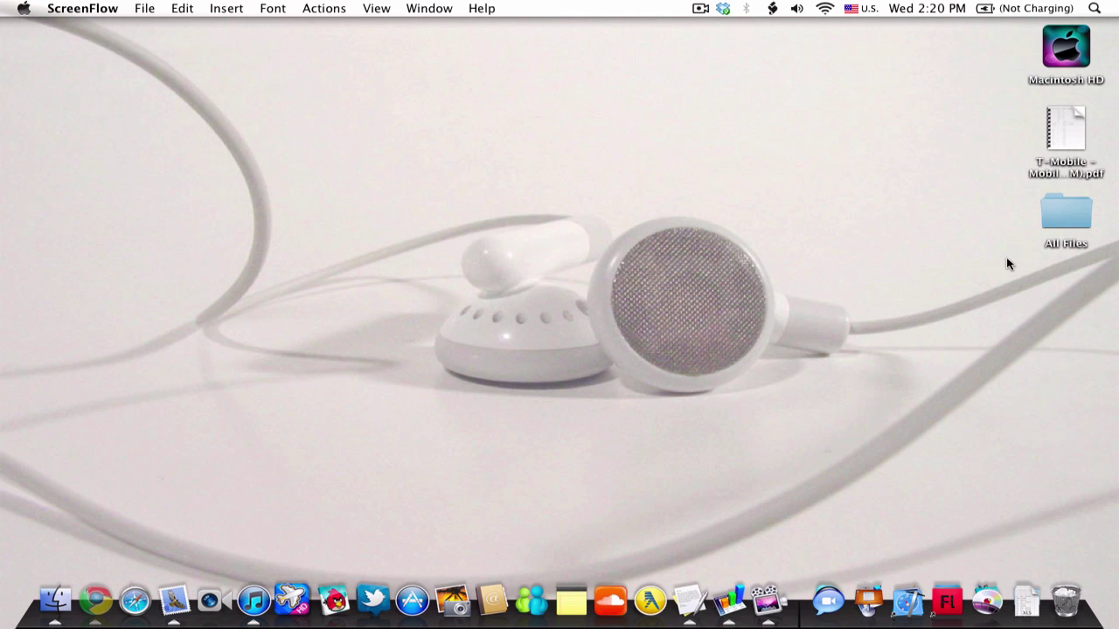
# Copy all the text from the contact-list PDF into a new TextEdit document.
pyautogui.doubleClick(1057, 144)
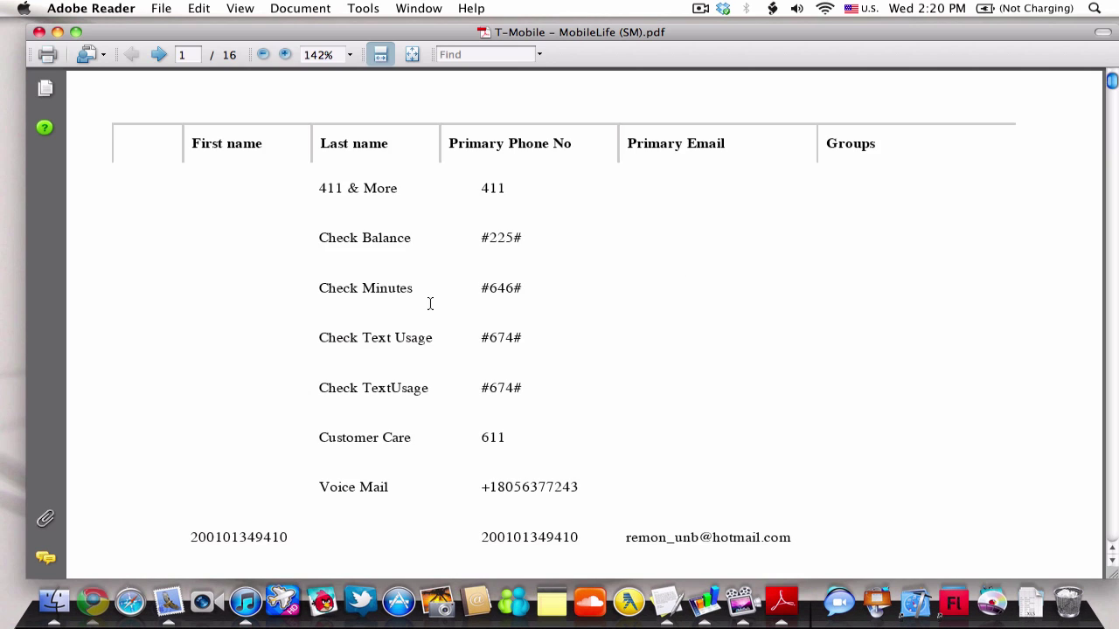
pyautogui.scroll(-5, 430, 303)
pyautogui.moveTo(190, 359); pyautogui.dragTo(572, 563)
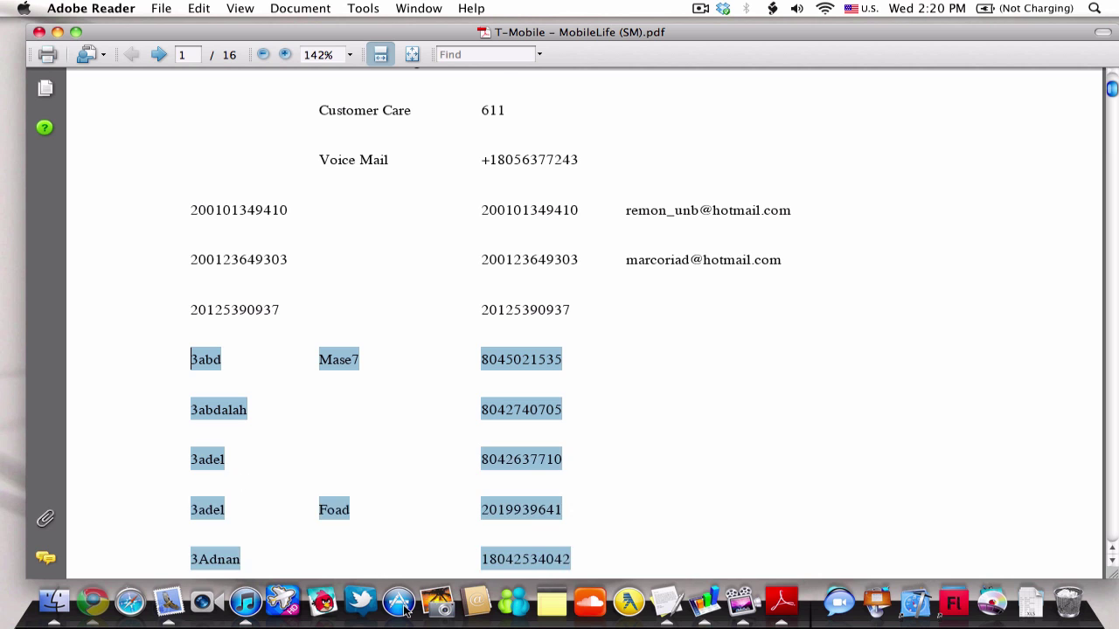
pyautogui.click(537, 442)
pyautogui.press('super+a')
pyautogui.press('super+c')
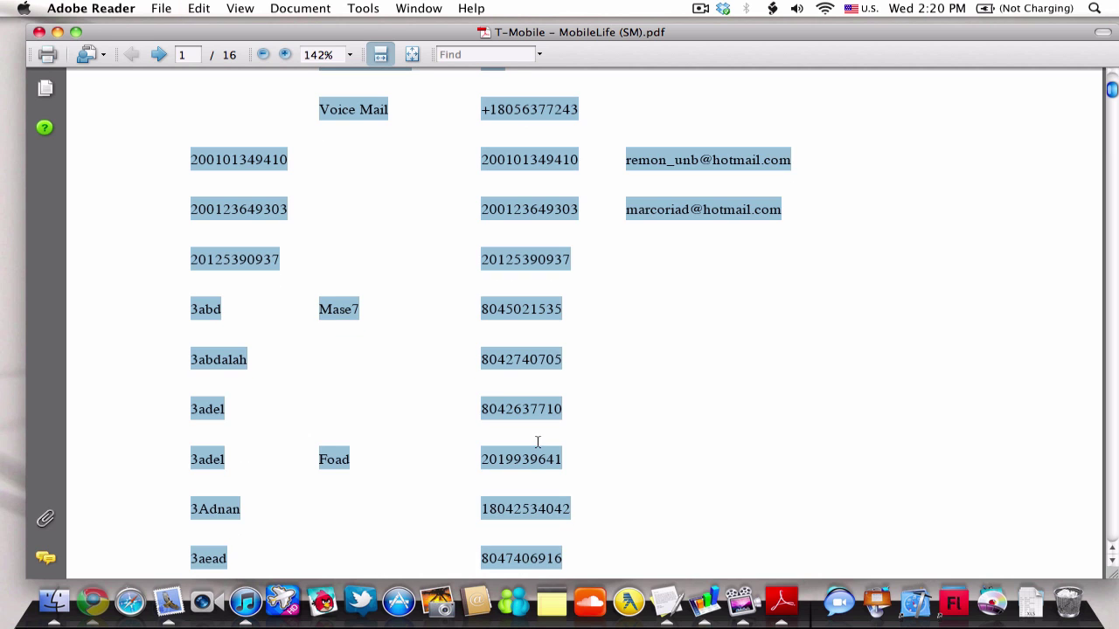
pyautogui.press('super+q')
pyautogui.click(667, 602)
pyautogui.press('super+v')
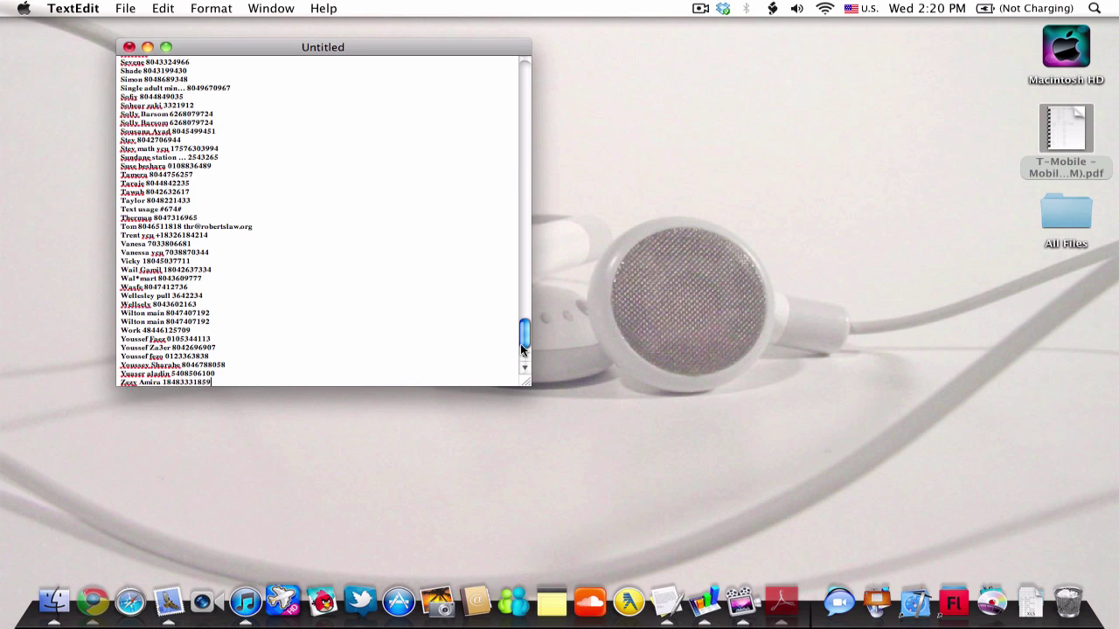
# Set all the document text to 24 pt and enlarge the TextEdit window.
pyautogui.scroll(15, 365, 337)
pyautogui.press('super+a')
pyautogui.press('super+t')
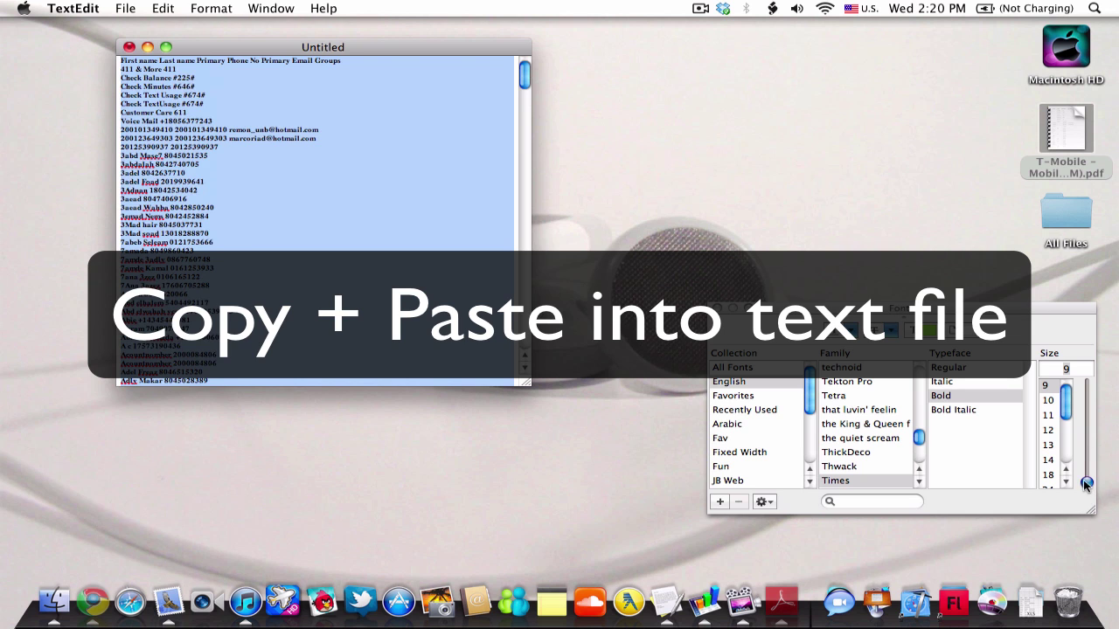
pyautogui.moveTo(1086, 483); pyautogui.dragTo(1086, 459)
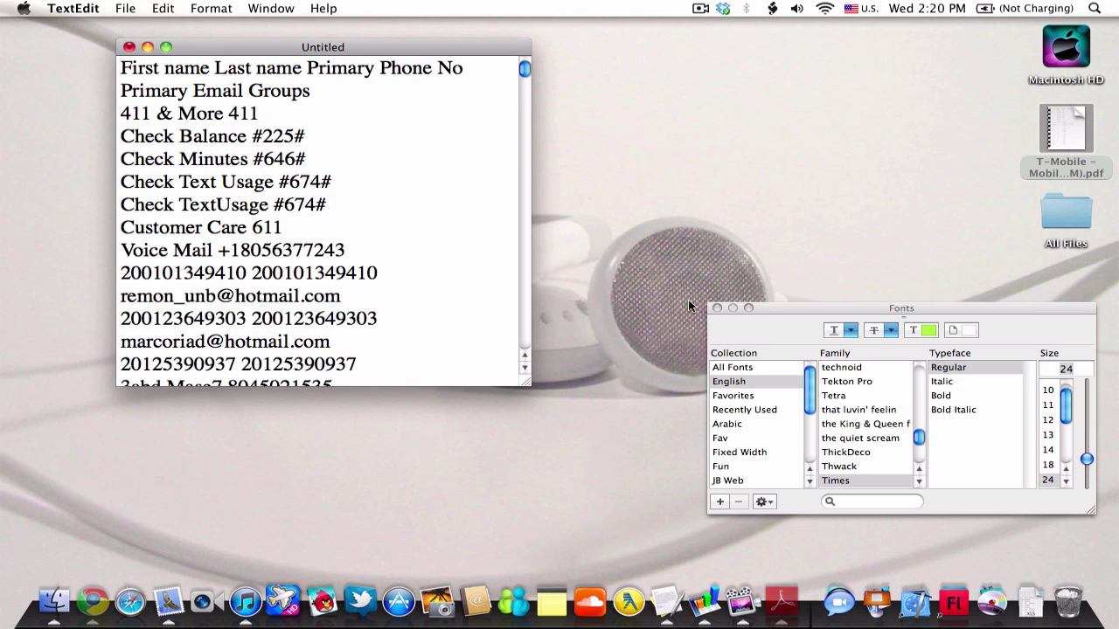
pyautogui.click(717, 308)
pyautogui.moveTo(527, 382); pyautogui.dragTo(912, 509)
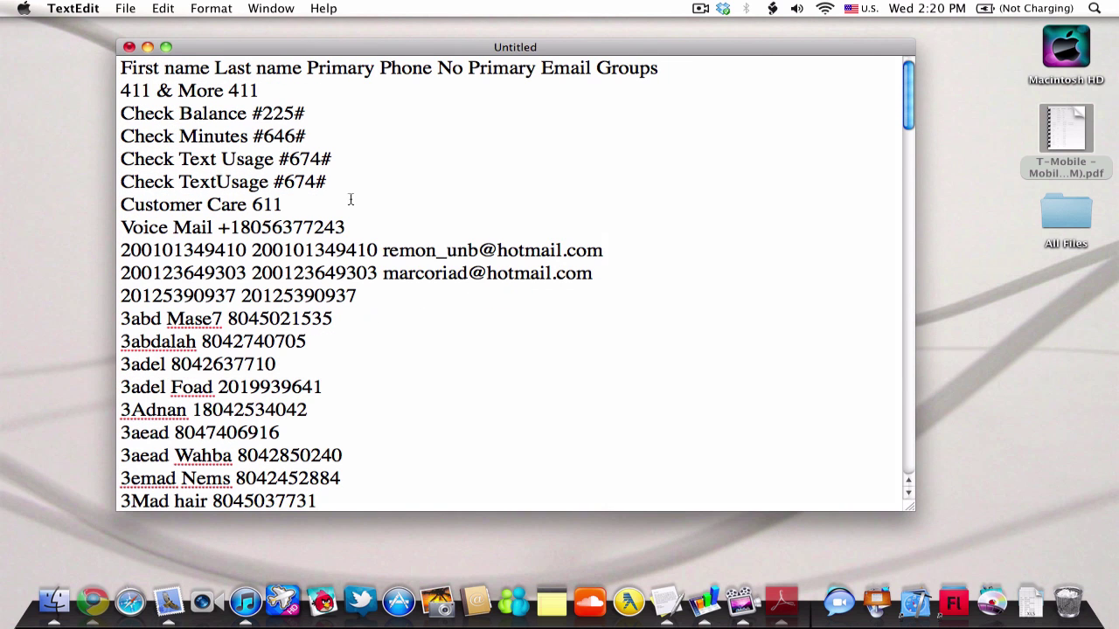
# Cut the header and first ten contacts so the list starts at 3abd Mase7.
pyautogui.press('shift+super+Up')
pyautogui.press('super+x')
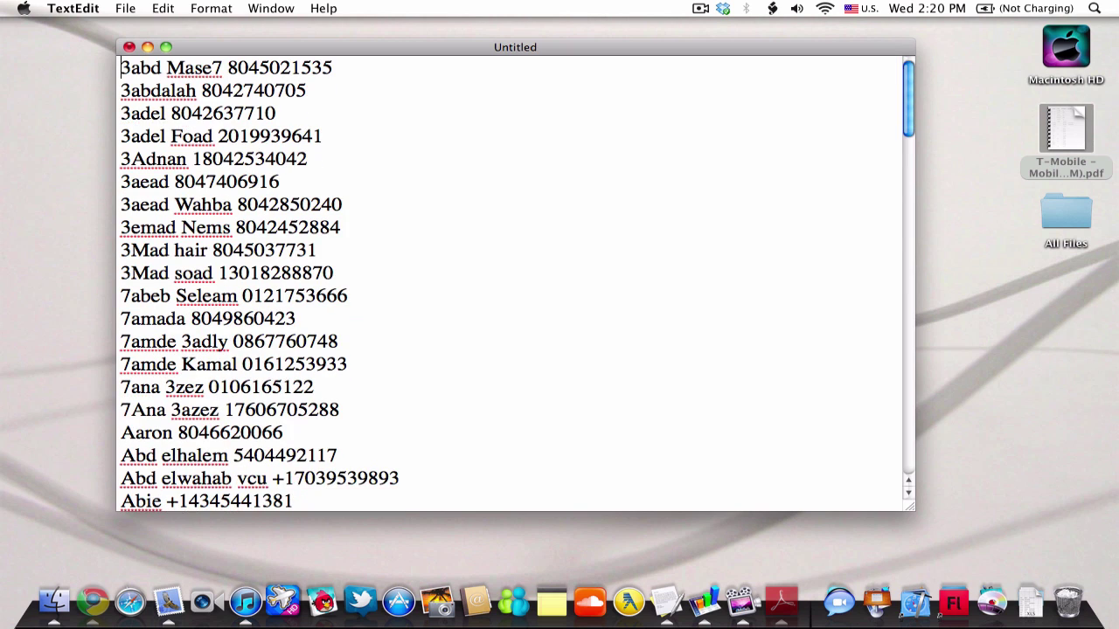
pyautogui.press('super+f')
pyautogui.press('Return')
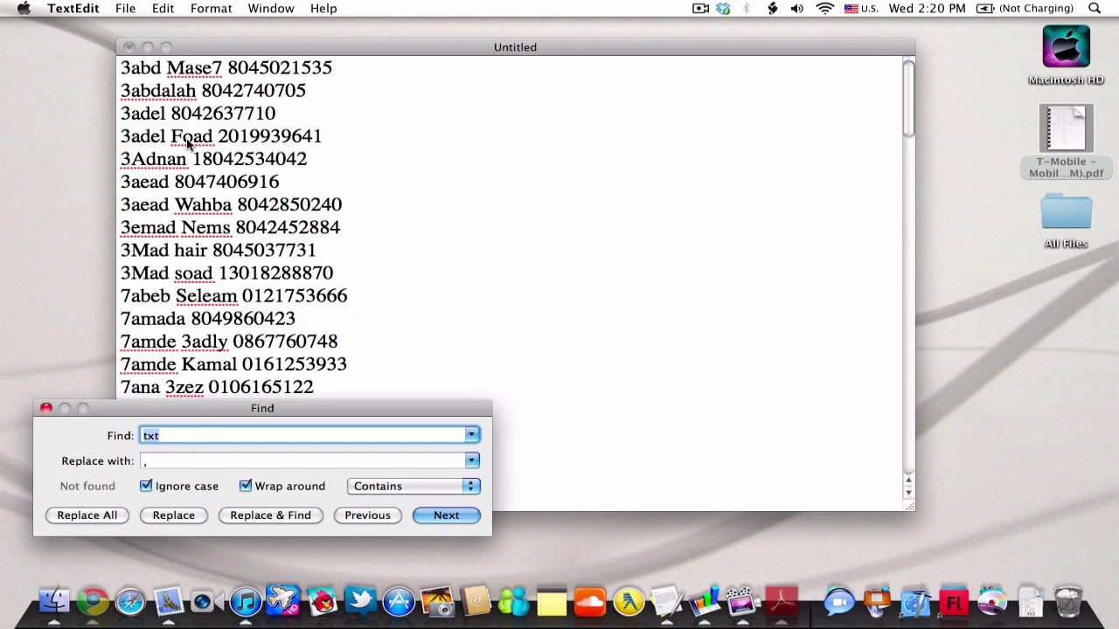
pyautogui.press('Escape')
pyautogui.scroll(-20, 200, 251)
pyautogui.scroll(20, 199, 251)
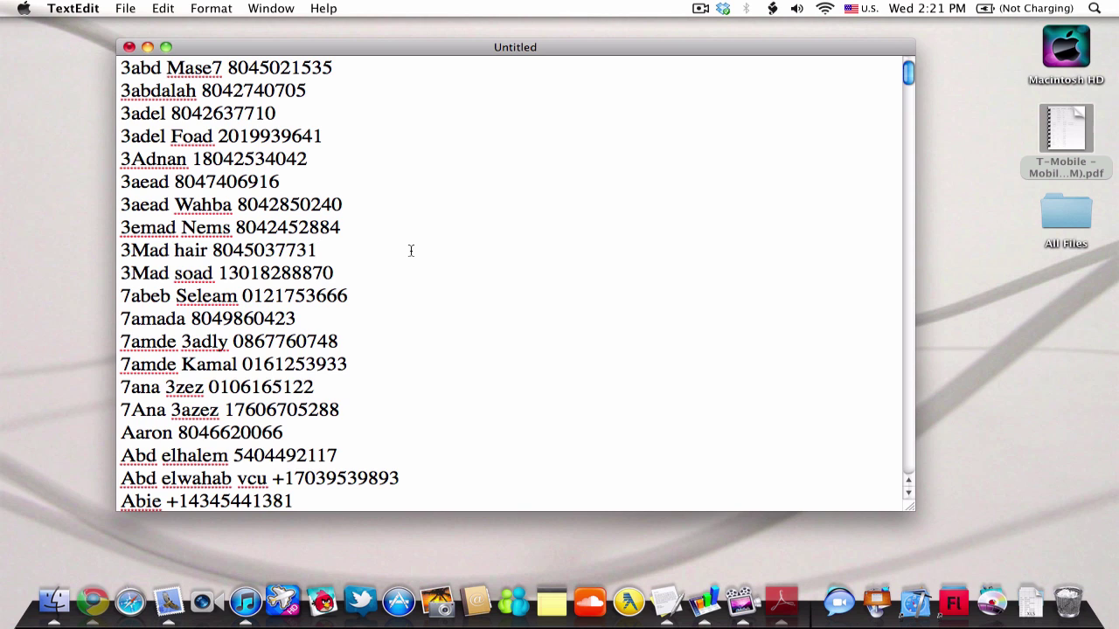
# Save the document as 'Contact as text' and change its extension from .rtf to .txt.
pyautogui.press('super+s')
pyautogui.write('Contact as text')
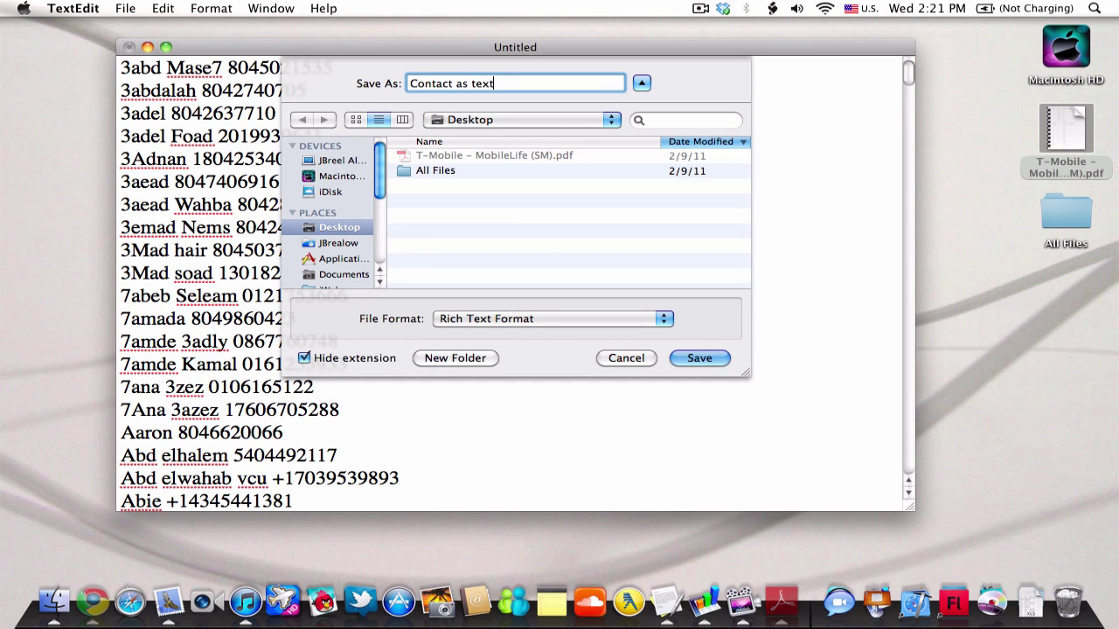
pyautogui.press('Return')
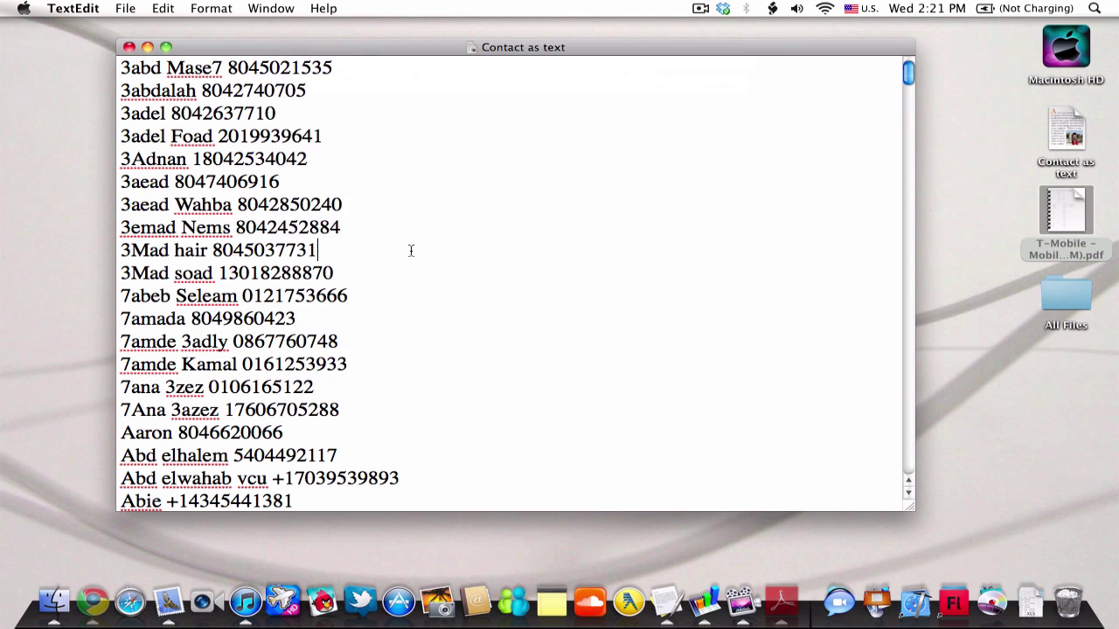
pyautogui.press('super+w')
pyautogui.click(1065, 131)
pyautogui.press('Return')
pyautogui.write('txt')
pyautogui.press('Return')
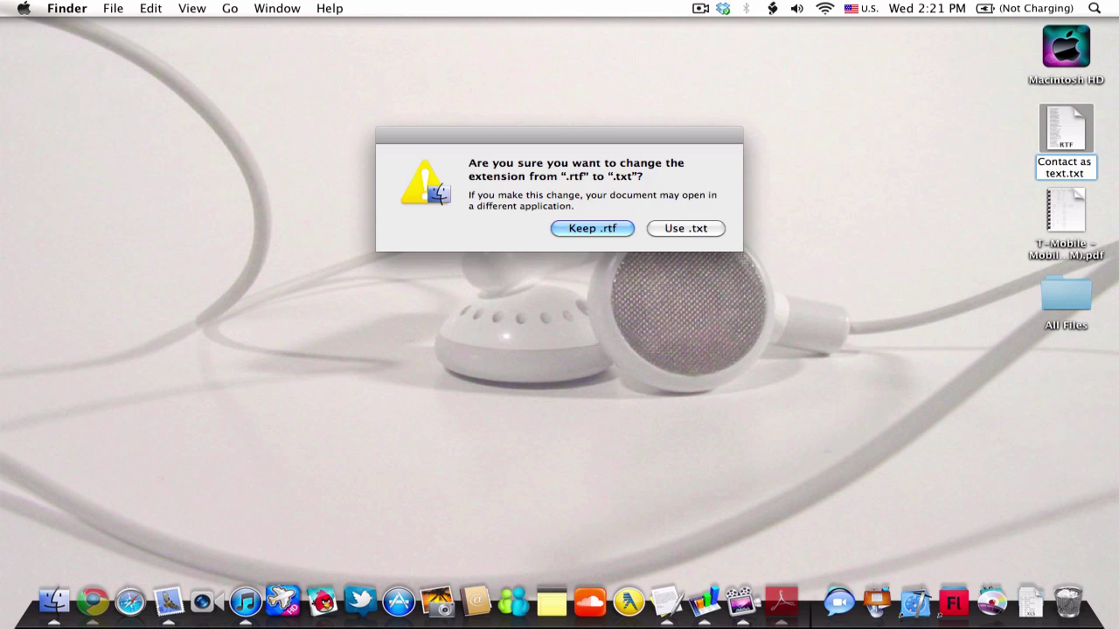
pyautogui.click(699, 231)
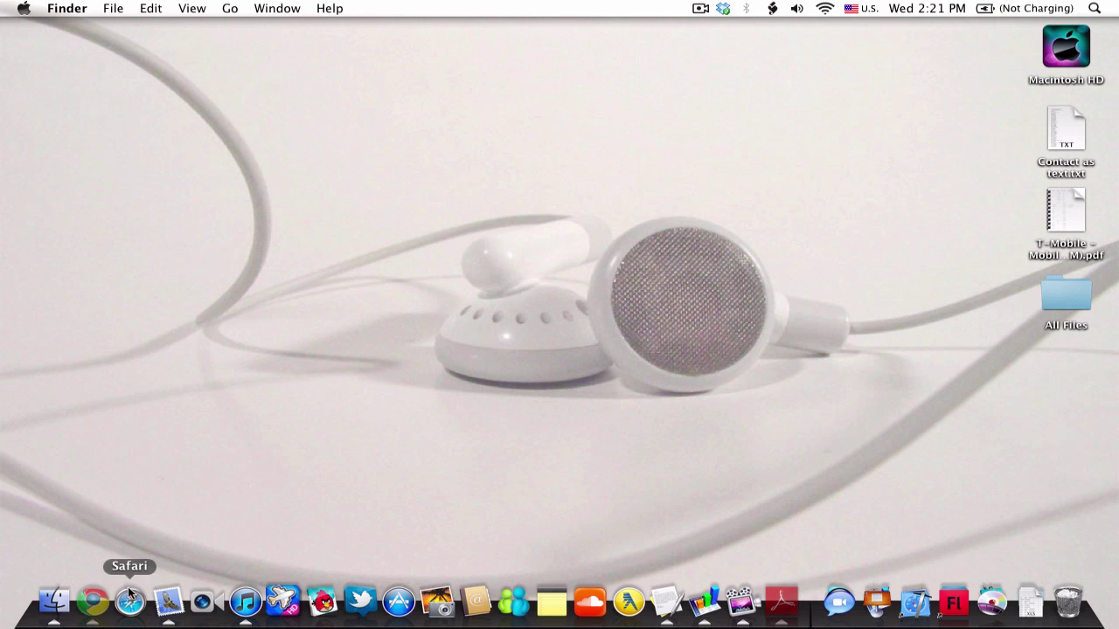
# Create a new blank Google Docs spreadsheet in Chrome, starting from google.com.
pyautogui.click(92, 601)
pyautogui.press('super+w')
pyautogui.press('super+t')
pyautogui.write('google.com')
pyautogui.press('Return')
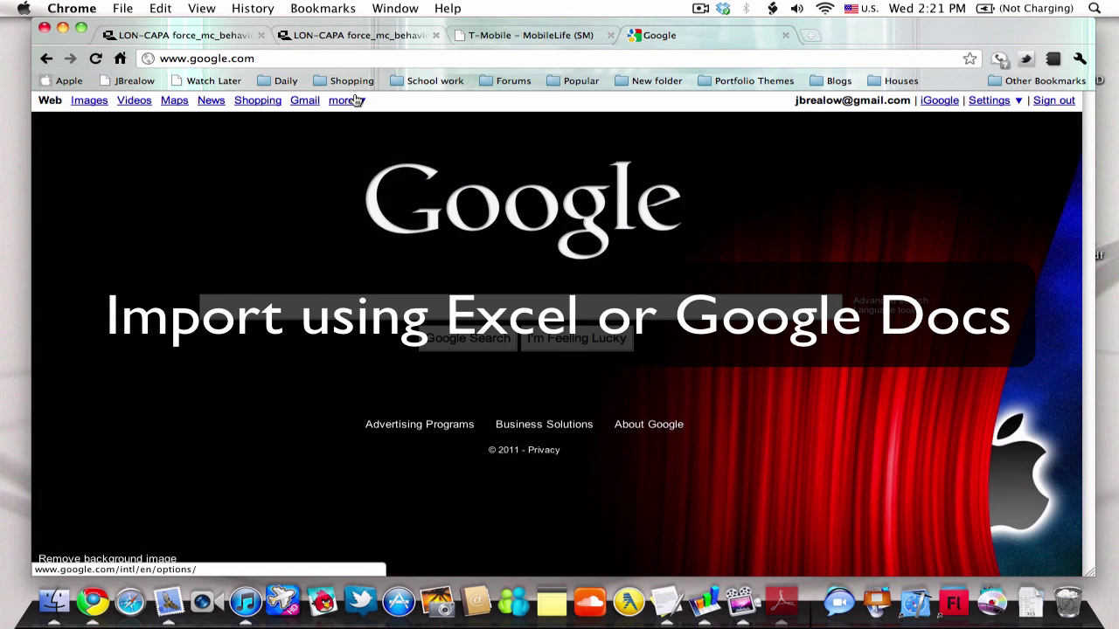
pyautogui.click(340, 100)
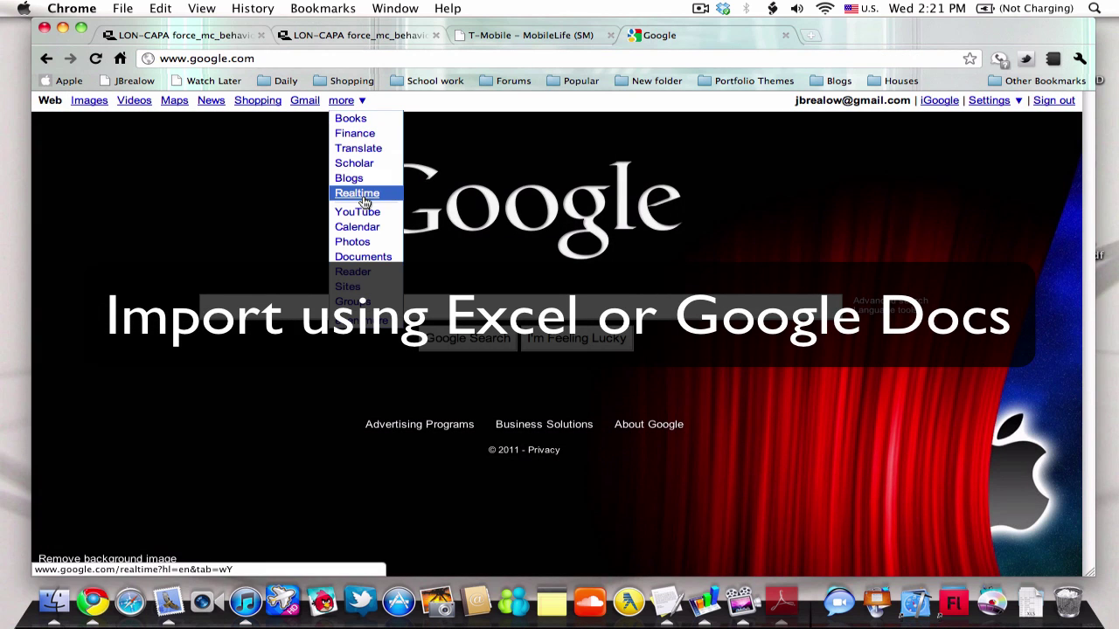
pyautogui.click(372, 257)
pyautogui.click(79, 176)
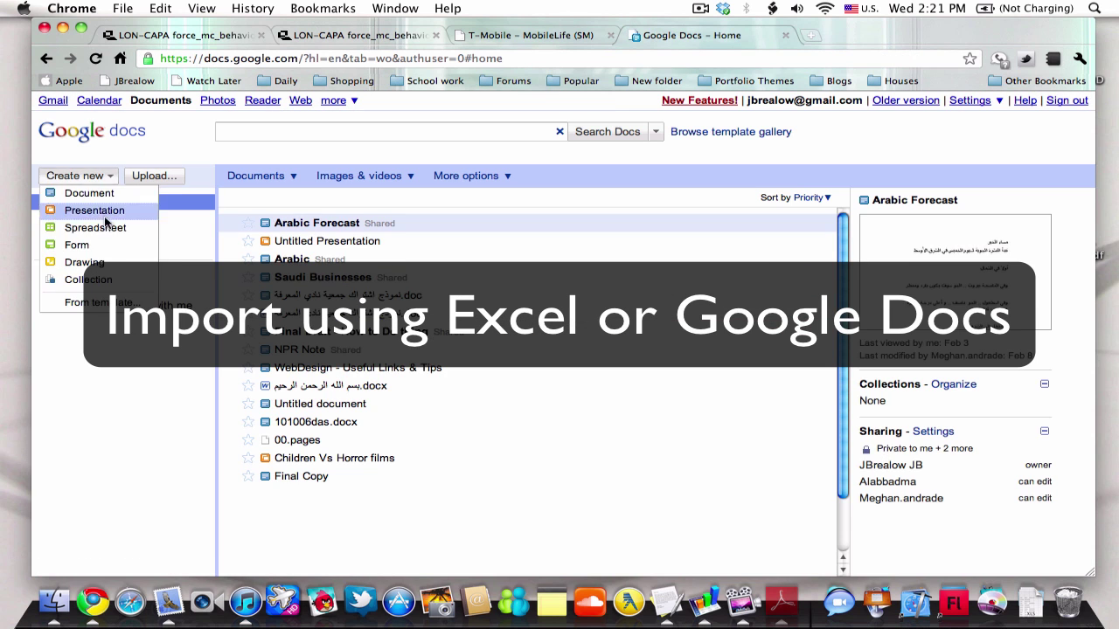
pyautogui.click(105, 225)
# Import Contact as text.txt with a custom space separator, replacing the current spreadsheet.
pyautogui.click(47, 158)
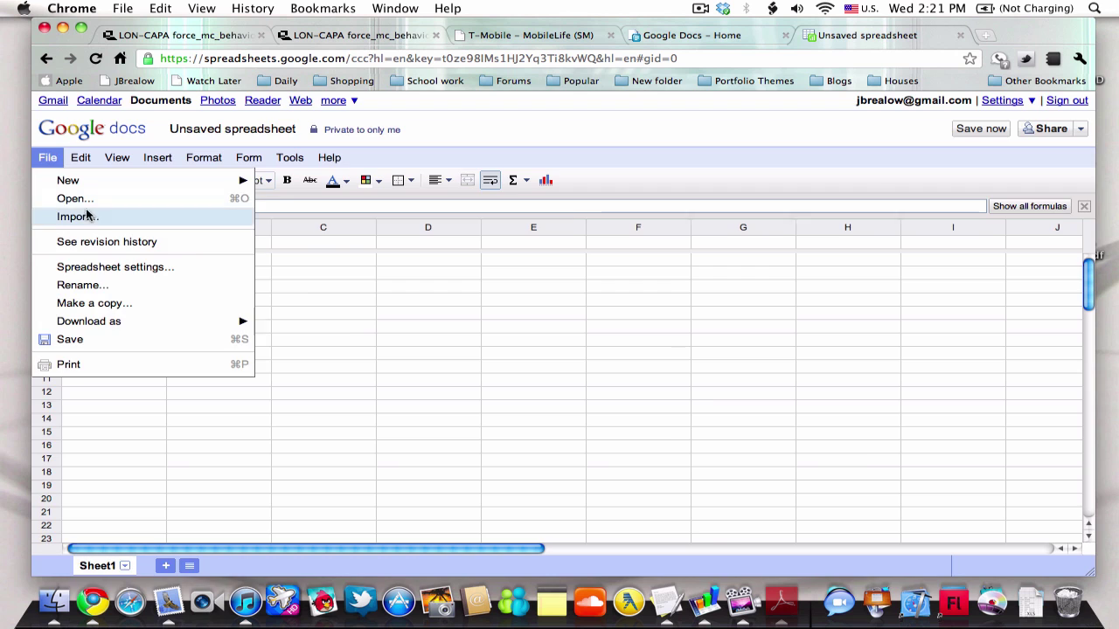
pyautogui.click(88, 215)
pyautogui.click(278, 250)
pyautogui.doubleClick(520, 150)
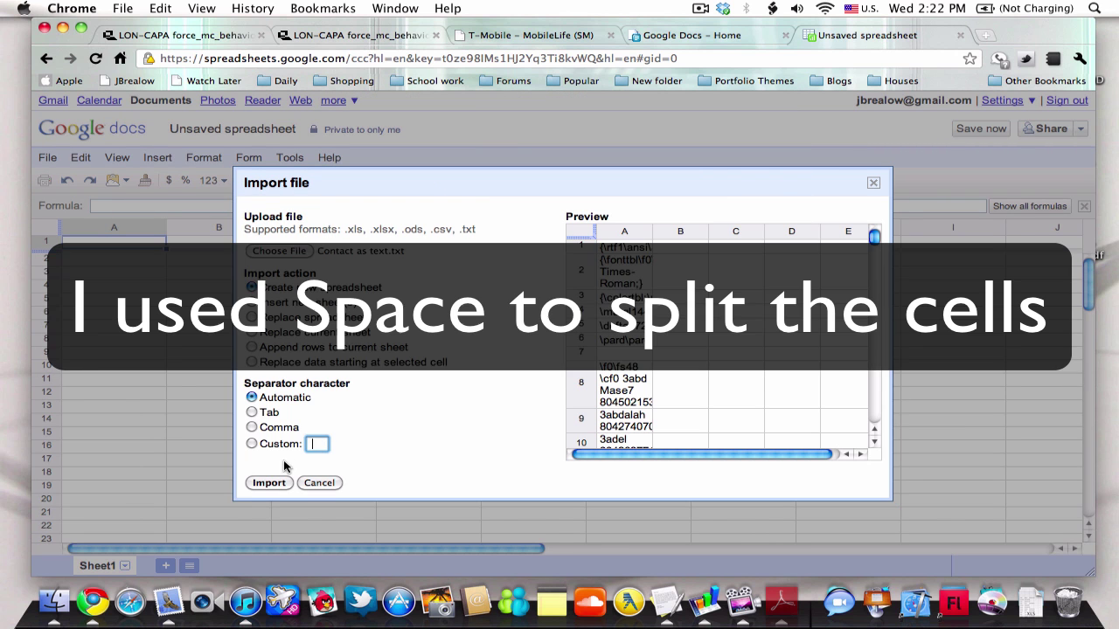
pyautogui.click(313, 442)
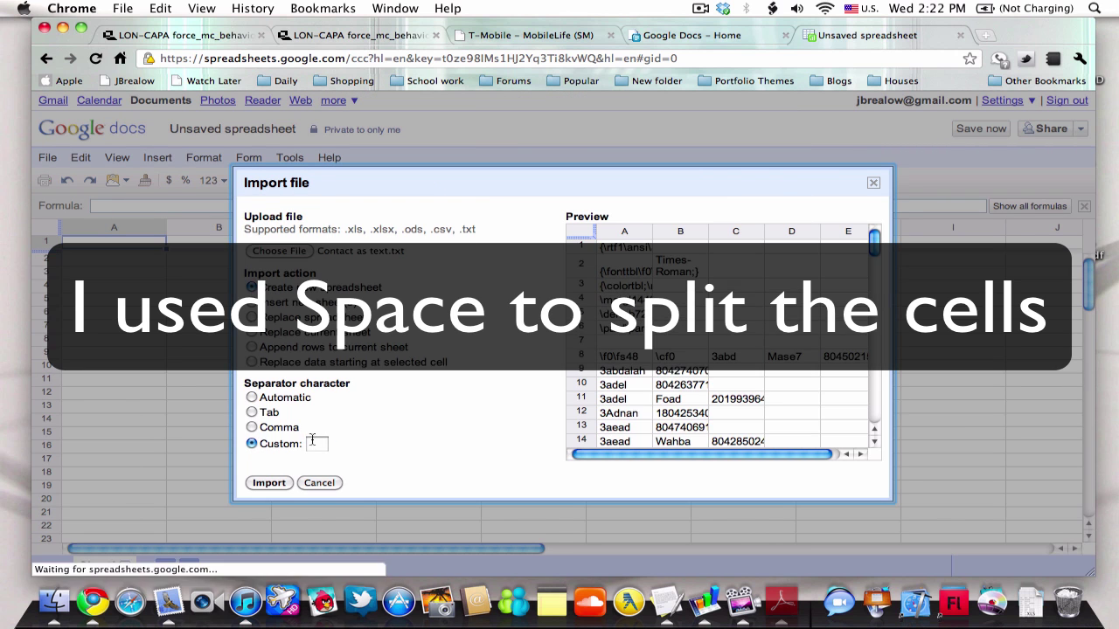
pyautogui.click(278, 485)
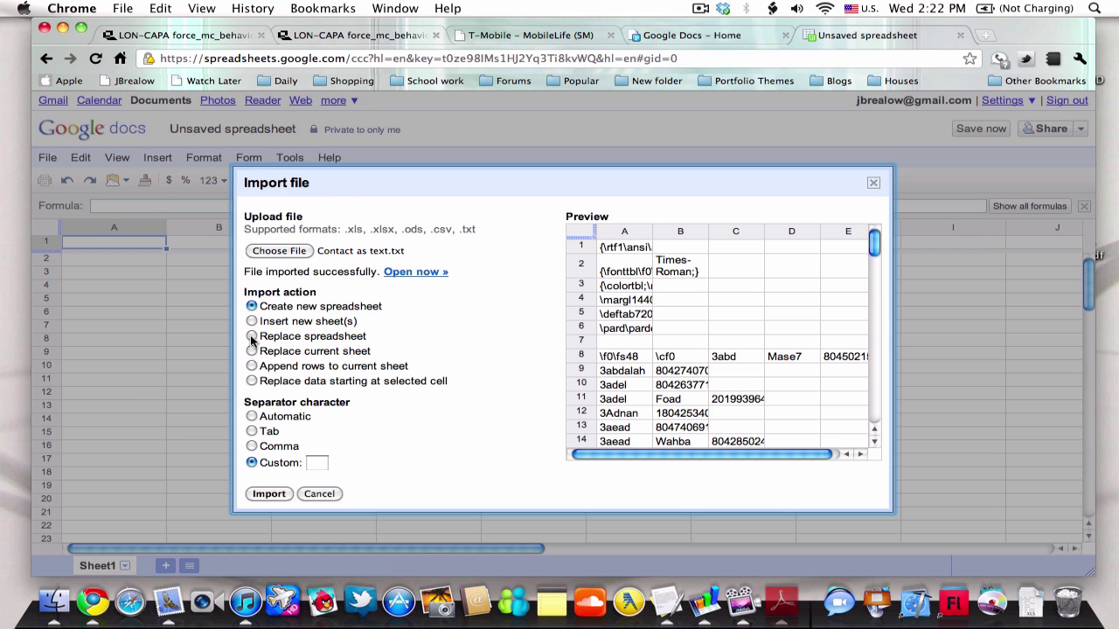
pyautogui.click(264, 337)
pyautogui.click(261, 494)
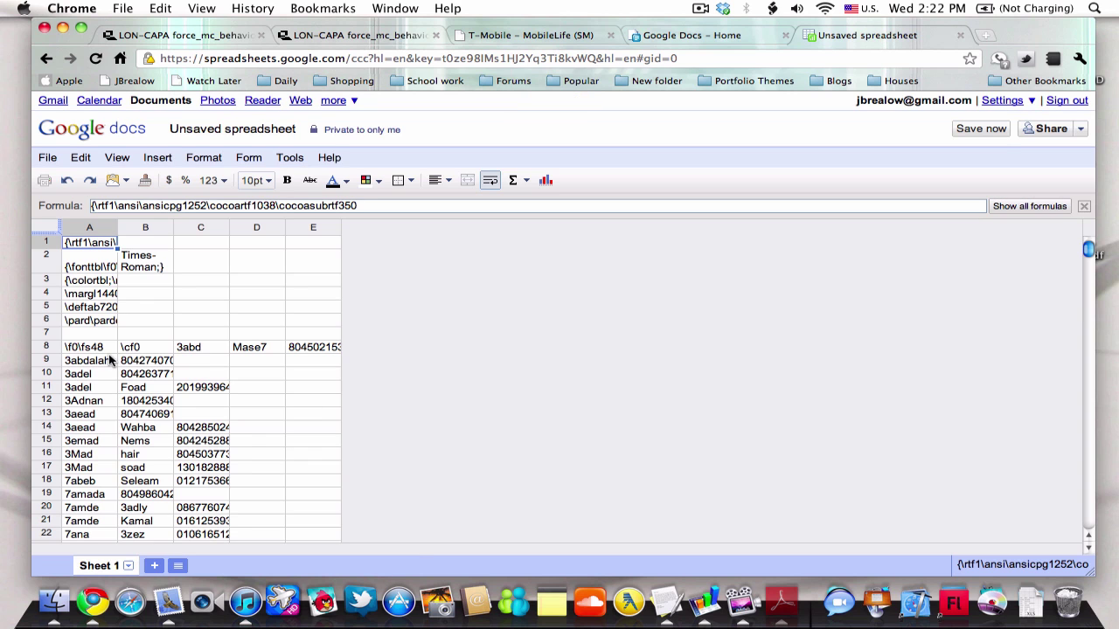
# Clear the leftover cells A1:B8 and move the row 8 entry from C8:E8 to A8.
pyautogui.moveTo(155, 351); pyautogui.dragTo(98, 236)
pyautogui.press('Delete')
pyautogui.moveTo(224, 336); pyautogui.dragTo(332, 337)
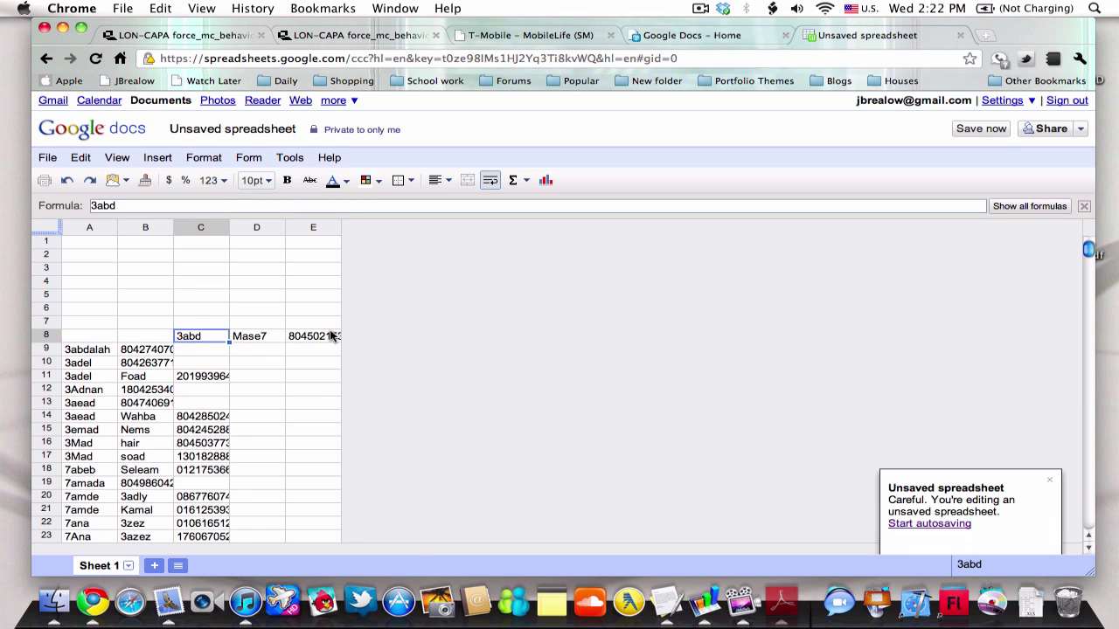
pyautogui.hotkey('ctrl', 'c')
pyautogui.click(87, 336)
pyautogui.hotkey('ctrl', 'v')
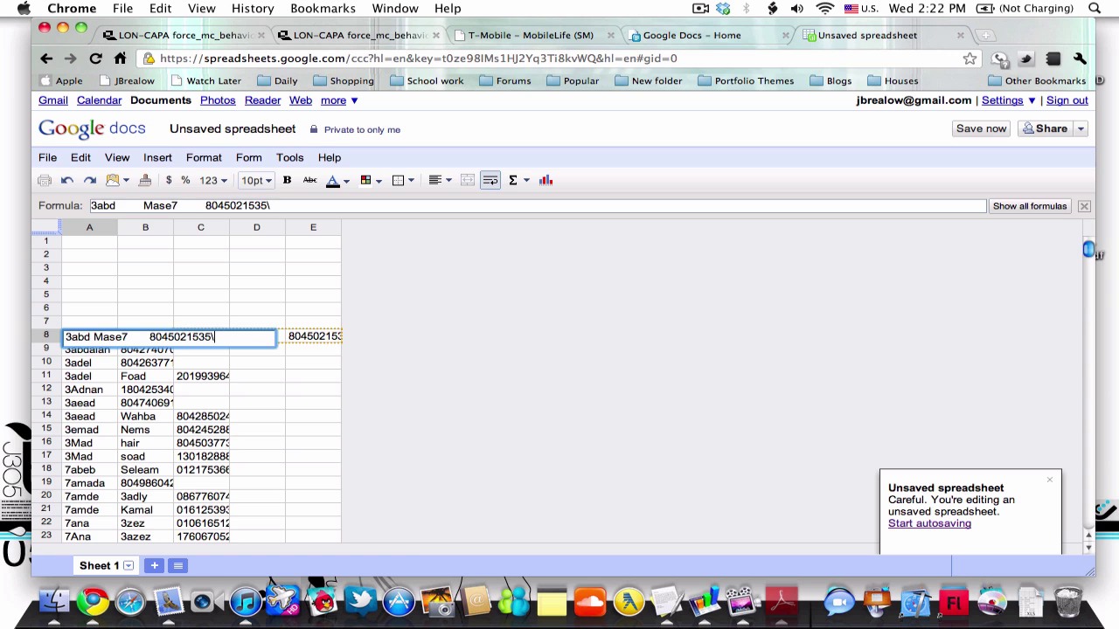
pyautogui.click(256, 339)
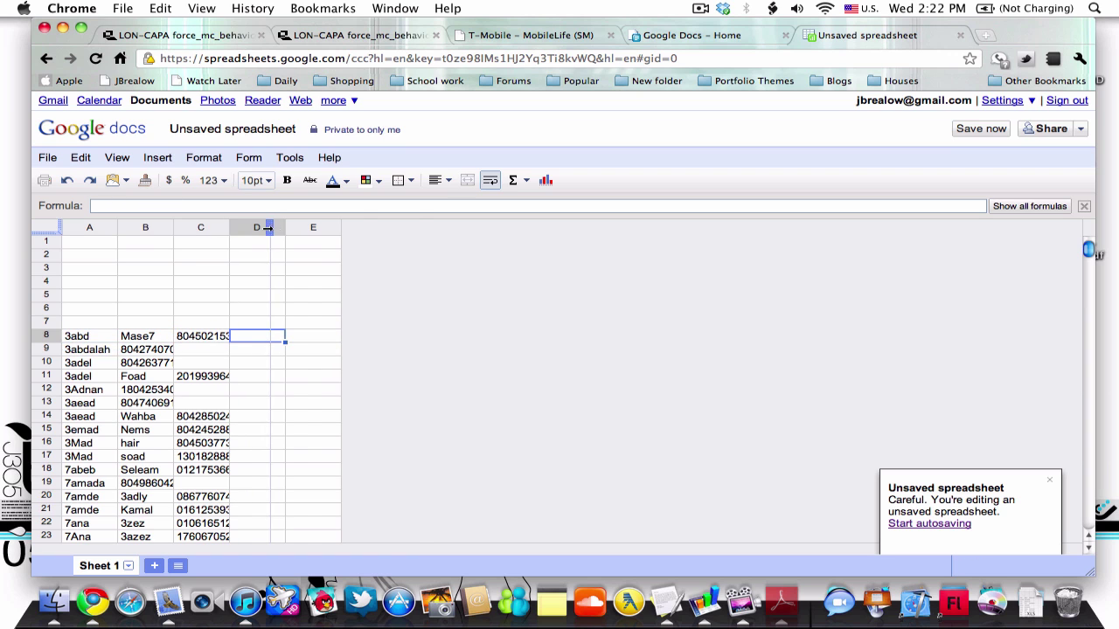
# Widen columns B and C so the full entries show.
pyautogui.moveTo(268, 227); pyautogui.dragTo(306, 227)
pyautogui.moveTo(173, 228); pyautogui.dragTo(238, 227)
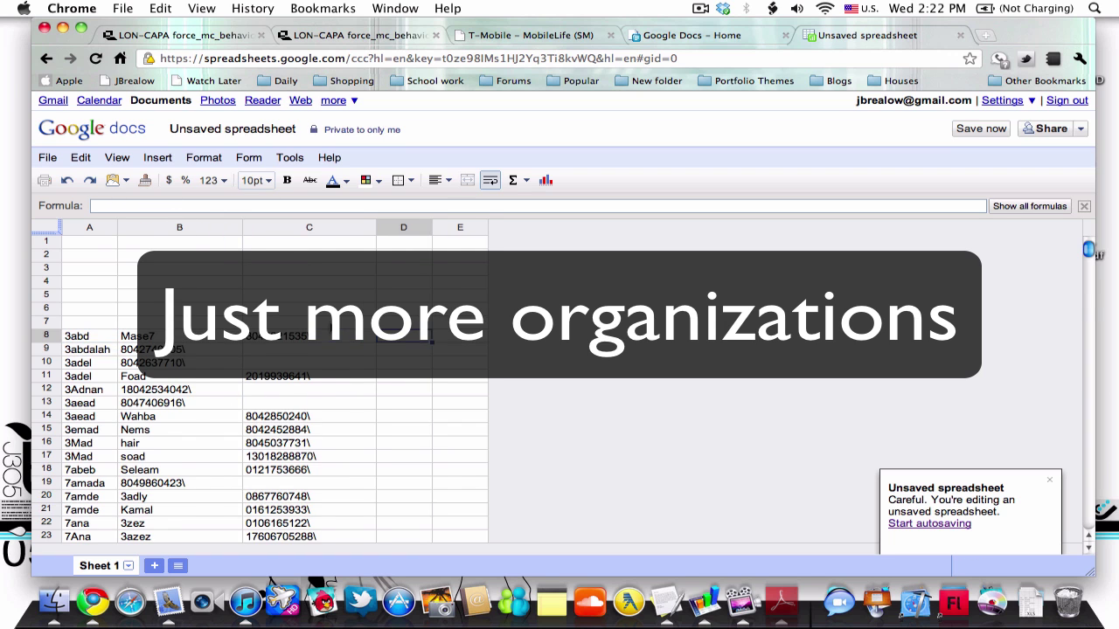
pyautogui.scroll(-7, 262, 393)
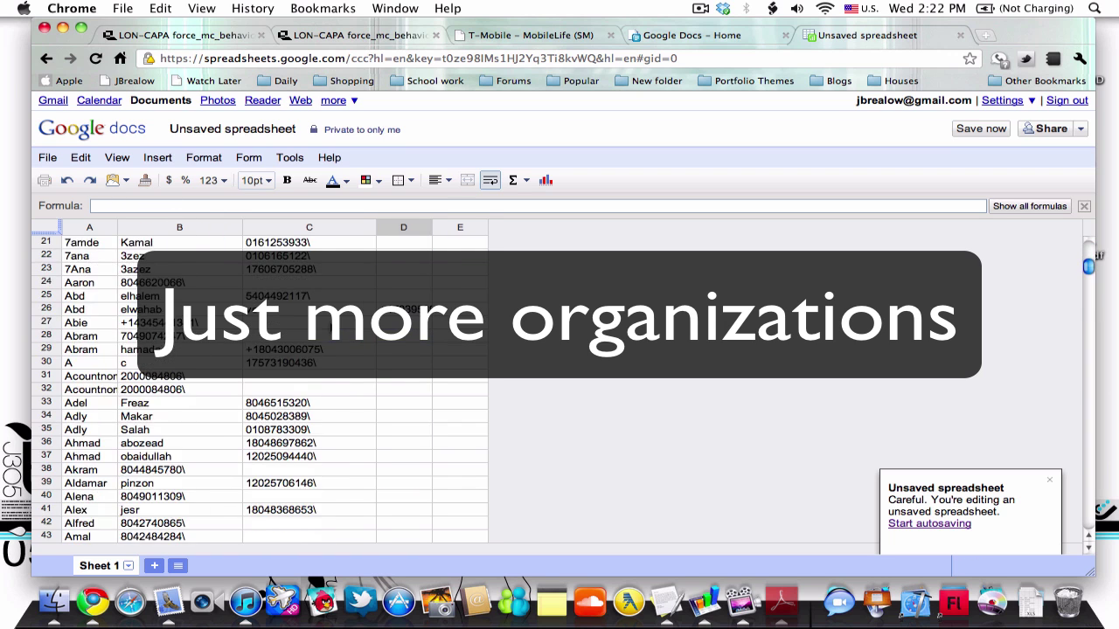
pyautogui.scroll(-9, 262, 393)
pyautogui.scroll(-15, 262, 393)
pyautogui.scroll(-20, 262, 393)
pyautogui.scroll(-5, 511, 322)
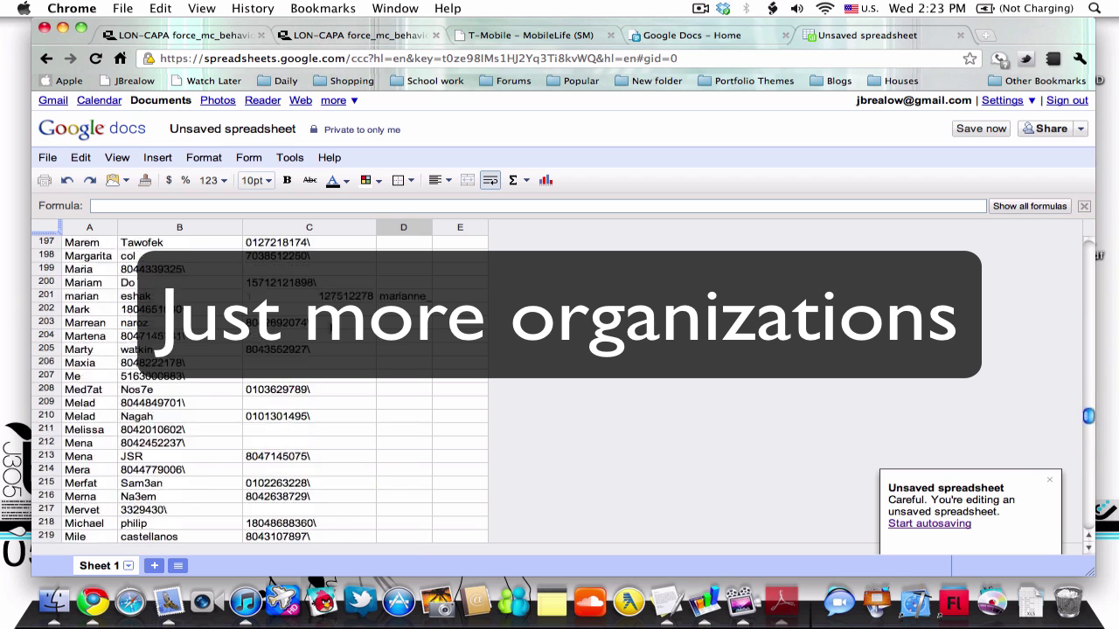
pyautogui.scroll(20, 511, 322)
pyautogui.scroll(8, 511, 322)
# Replace every backslash in the sheet with nothing using Find and replace.
pyautogui.press('super+f')
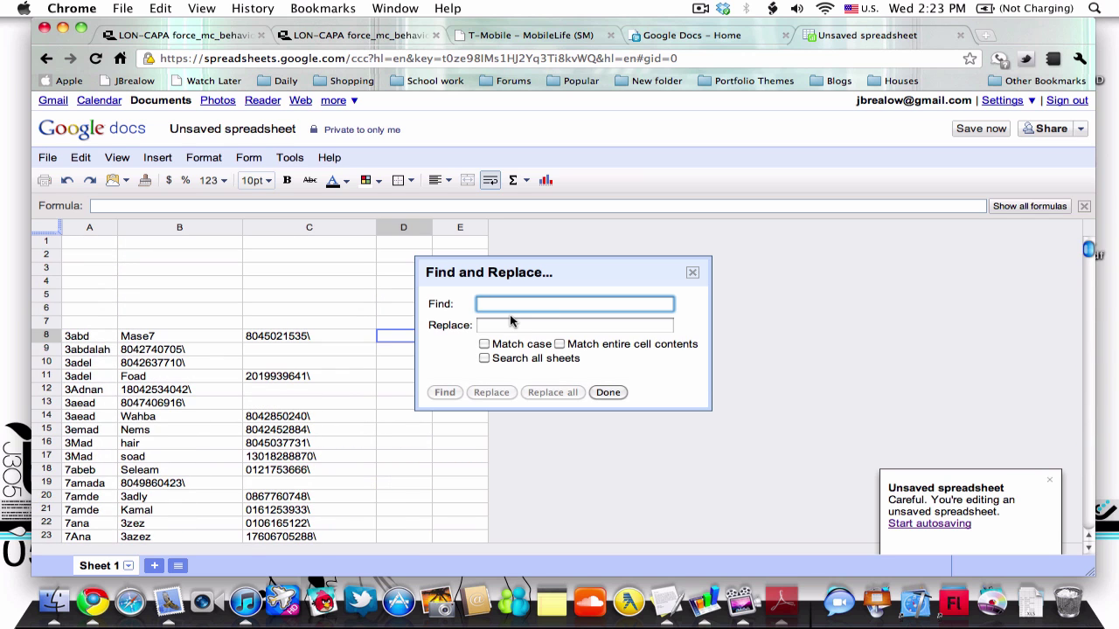
pyautogui.write('\\')
pyautogui.click(574, 325)
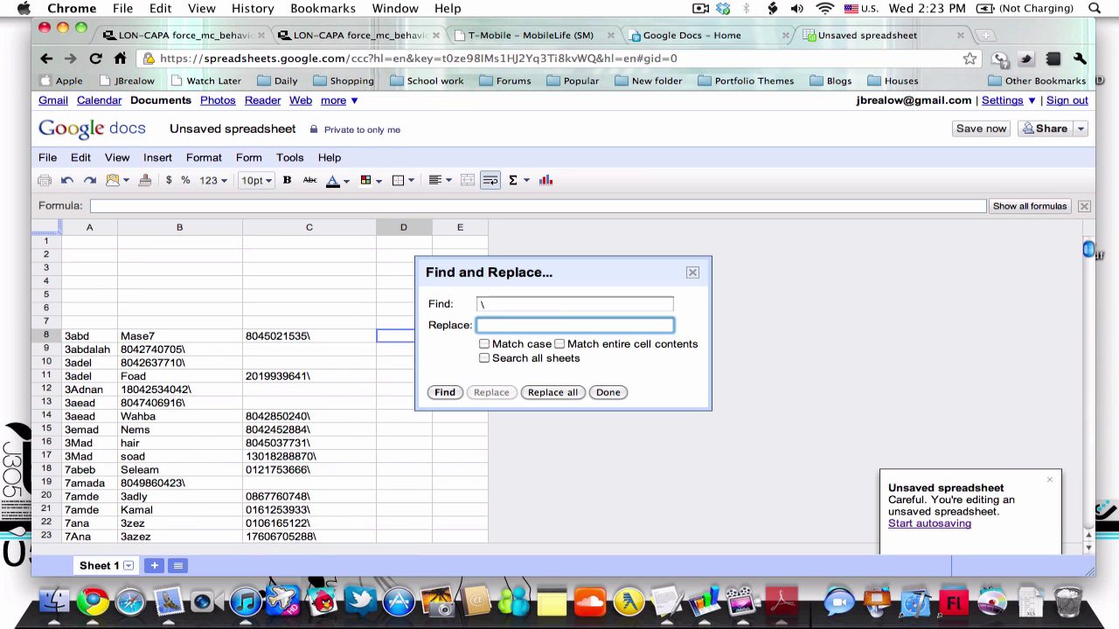
pyautogui.click(556, 393)
pyautogui.click(608, 415)
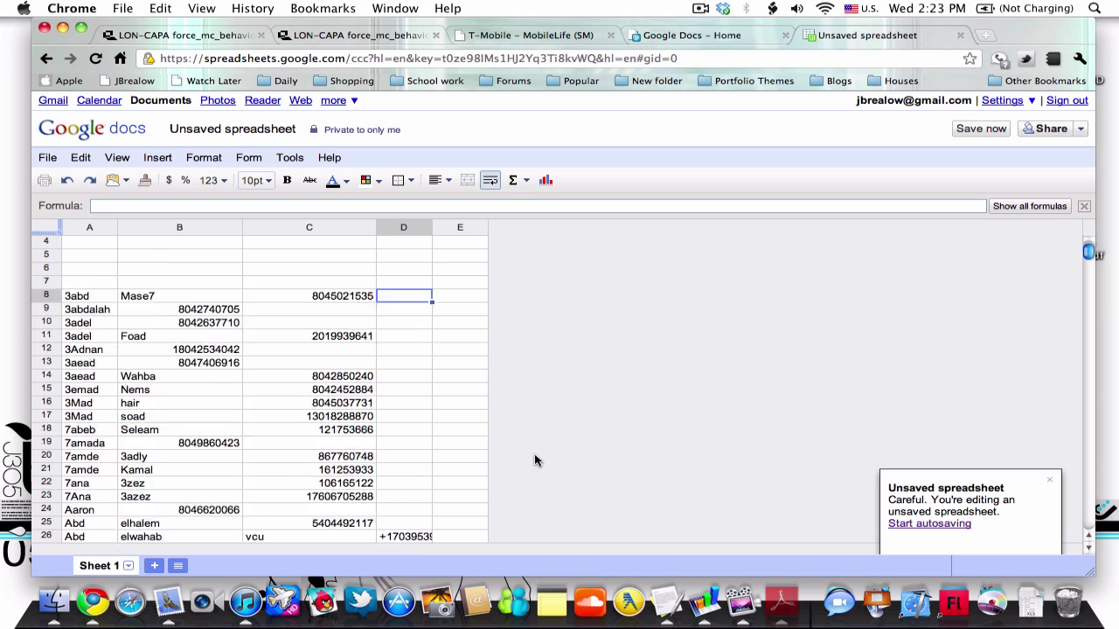
pyautogui.scroll(-5, 534, 454)
pyautogui.scroll(1, 534, 454)
# Narrow column B and select the blank rows above the contacts.
pyautogui.scroll(3, 535, 460)
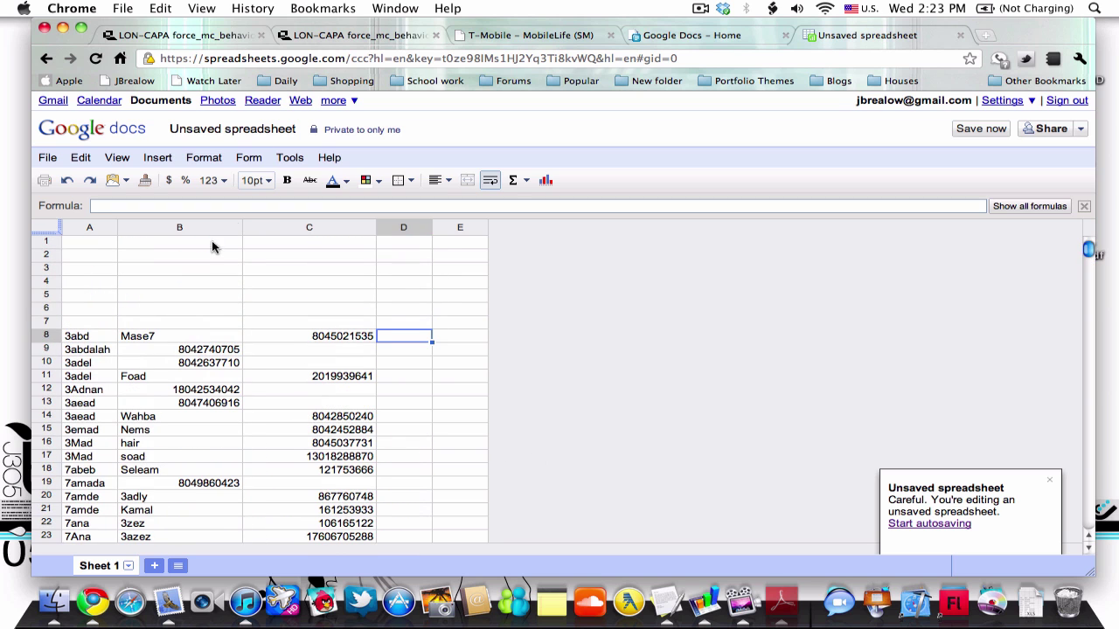
pyautogui.moveTo(242, 228); pyautogui.dragTo(215, 227)
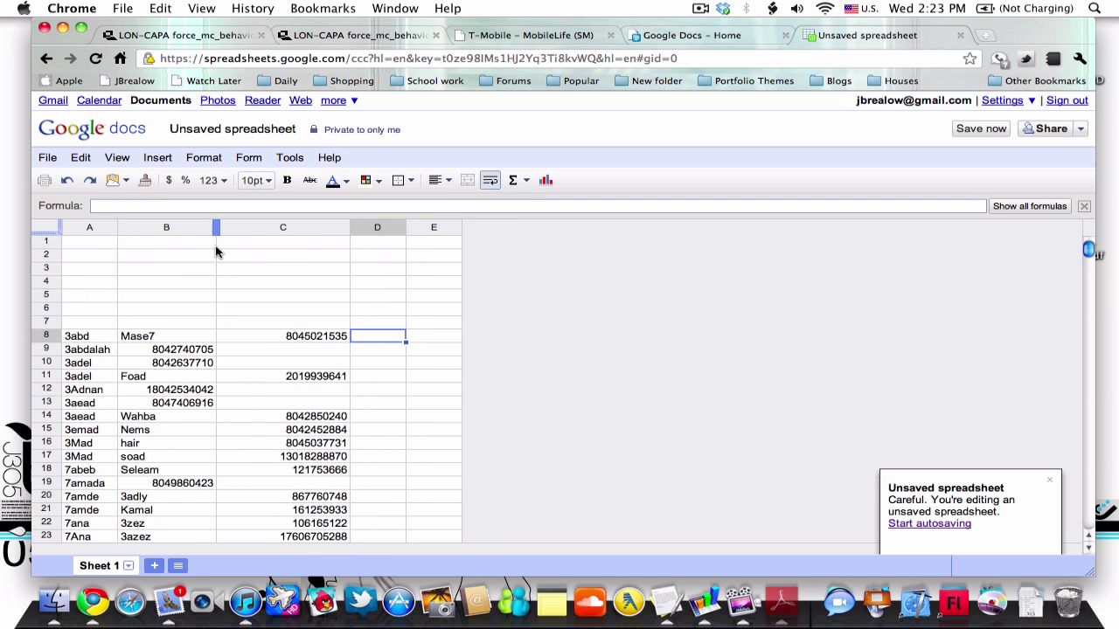
pyautogui.click(188, 350)
pyautogui.click(192, 363)
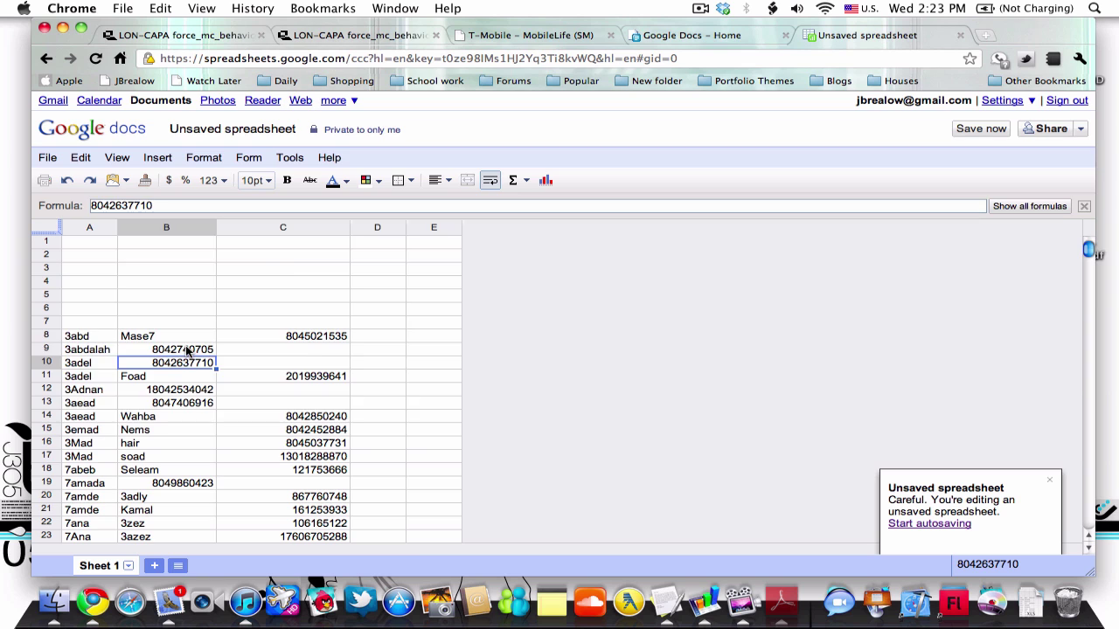
pyautogui.moveTo(188, 349); pyautogui.dragTo(190, 363)
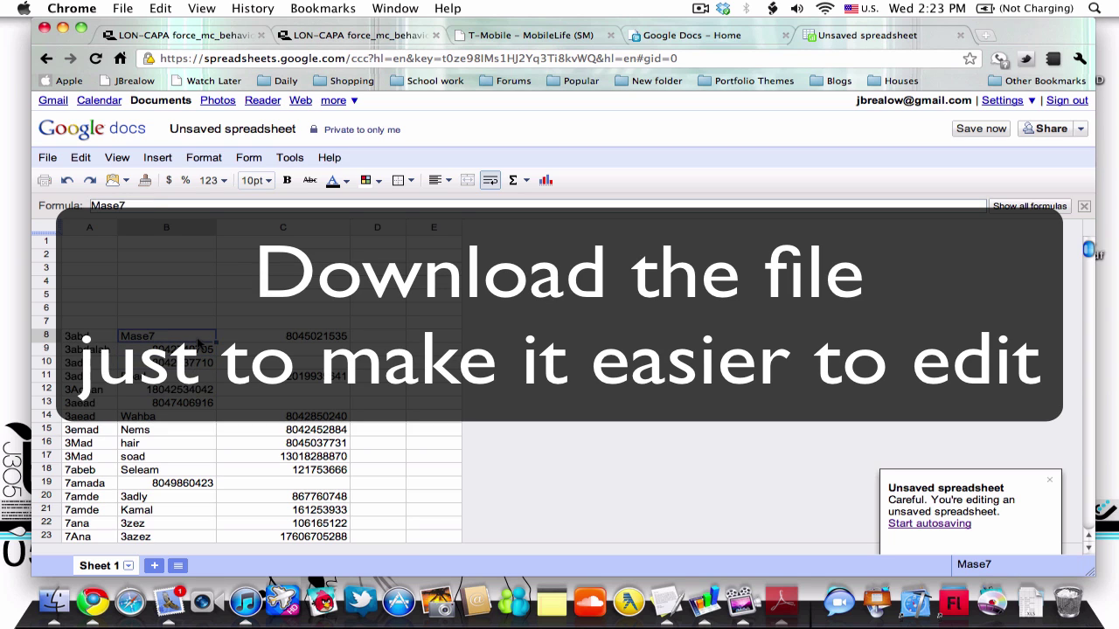
pyautogui.moveTo(87, 322); pyautogui.dragTo(465, 228)
pyautogui.click(83, 158)
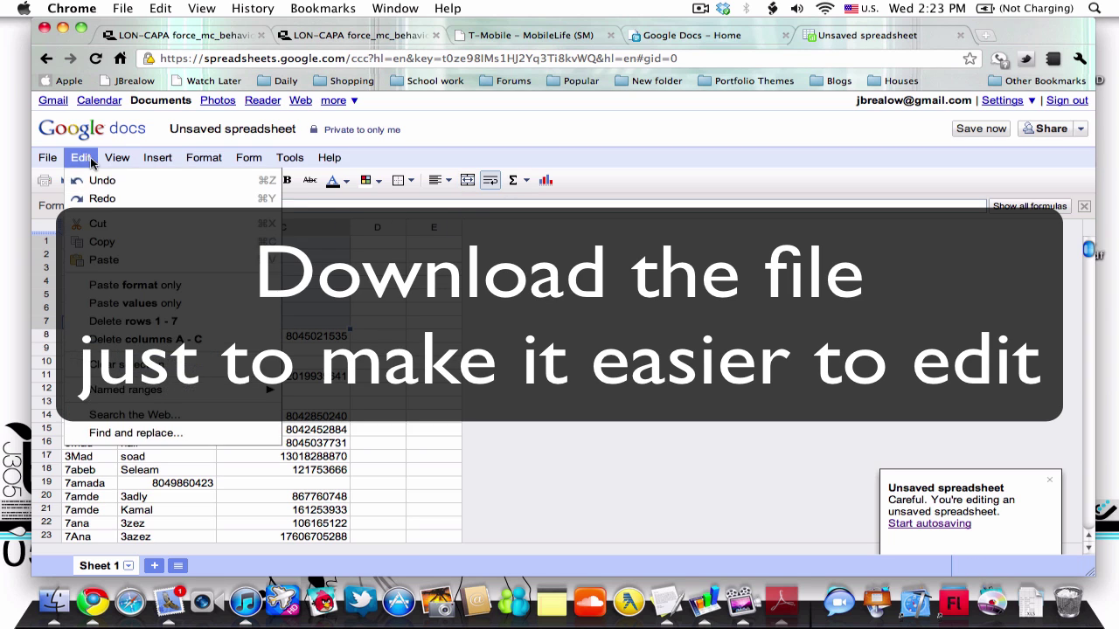
pyautogui.click(91, 160)
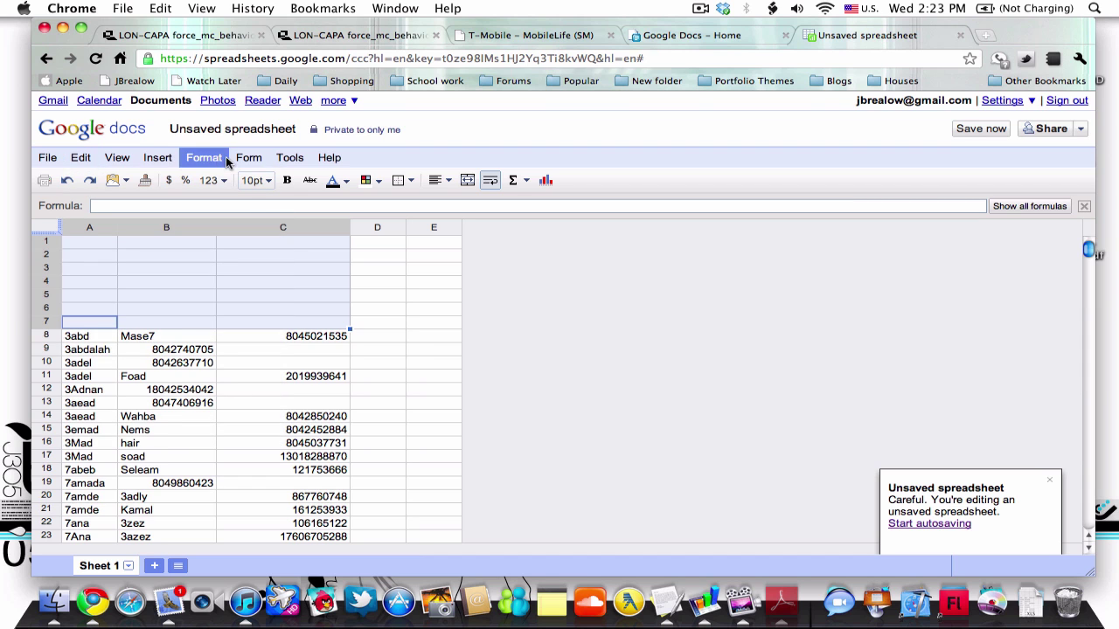
# Download the sheet as an Excel file and open the download.
pyautogui.click(49, 159)
pyautogui.moveTo(137, 320)
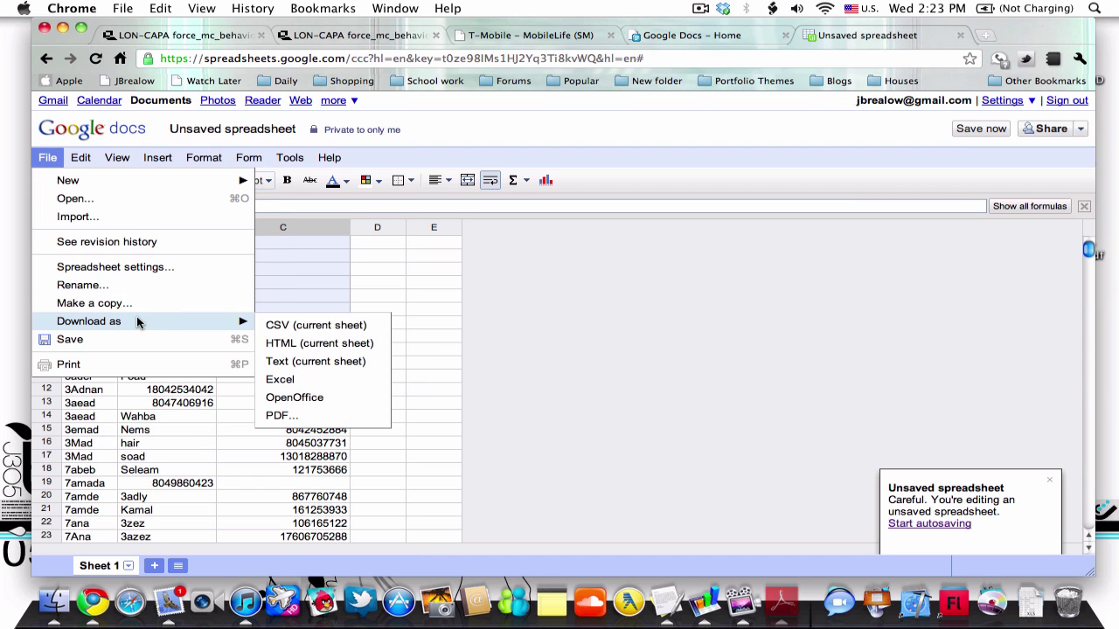
pyautogui.click(316, 382)
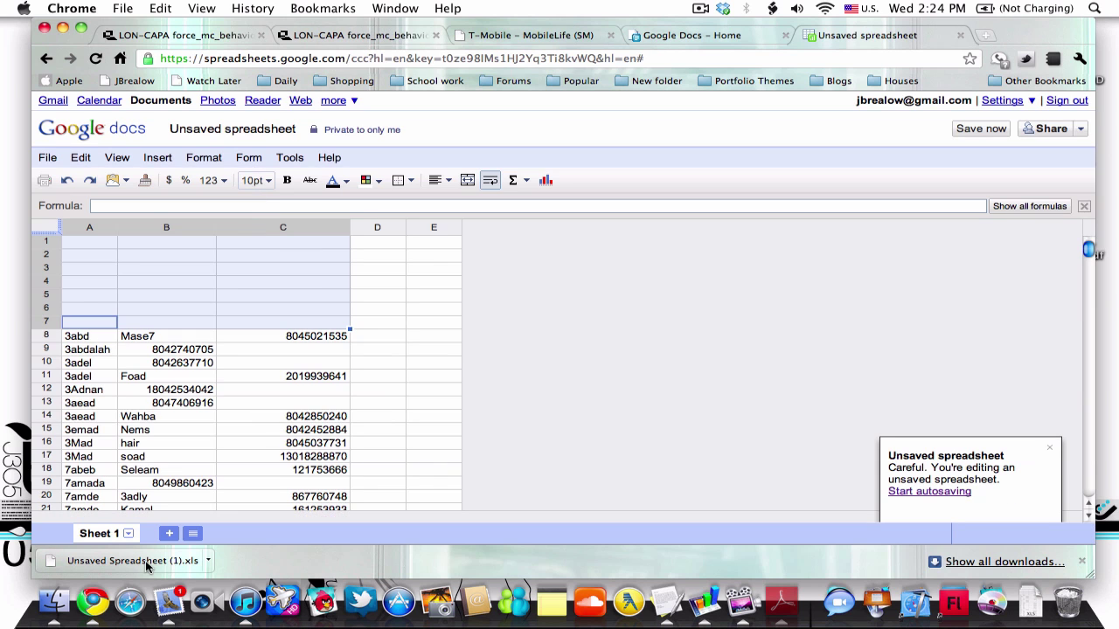
pyautogui.click(147, 566)
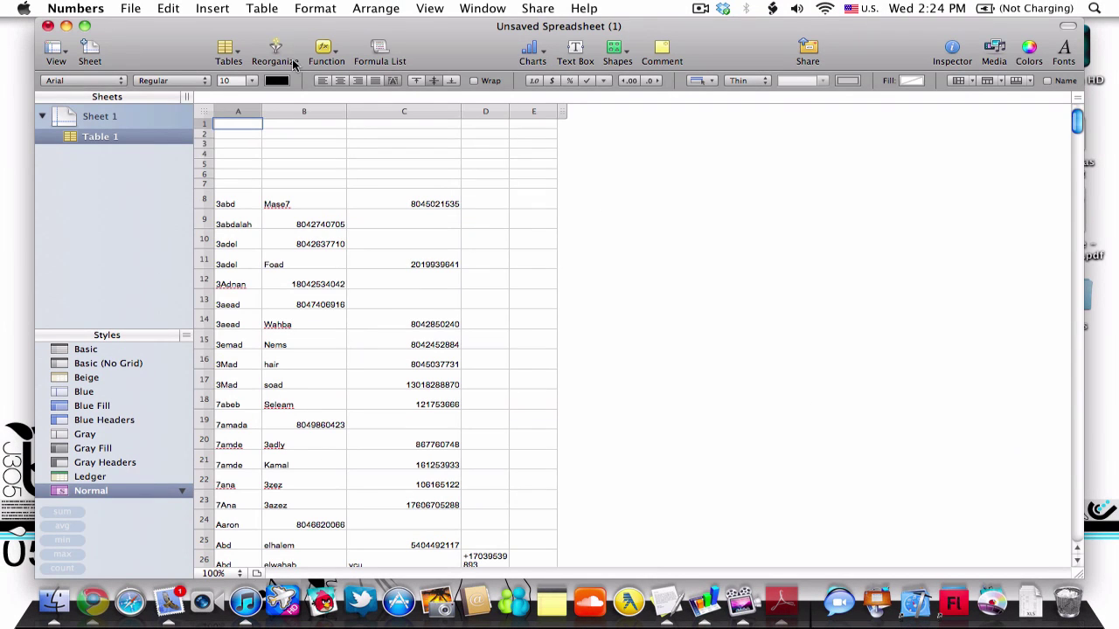
# Widen column A and make the whole table bold, 14 pt and left-aligned.
pyautogui.moveTo(261, 108); pyautogui.dragTo(302, 108)
pyautogui.press('super+a')
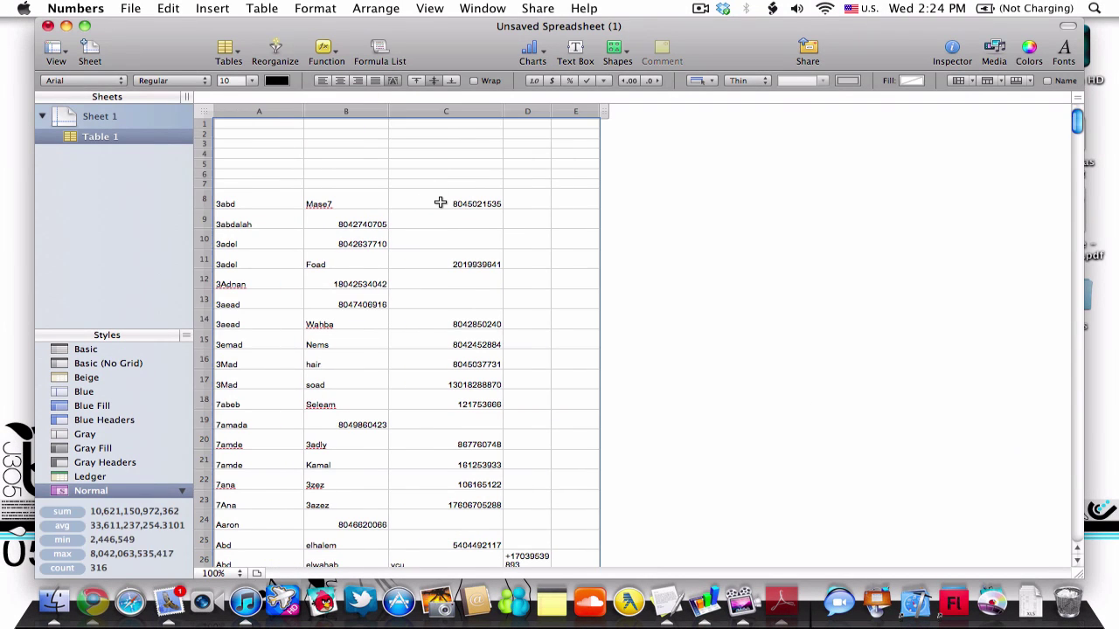
pyautogui.press('super+b')
pyautogui.click(252, 80)
pyautogui.click(254, 145)
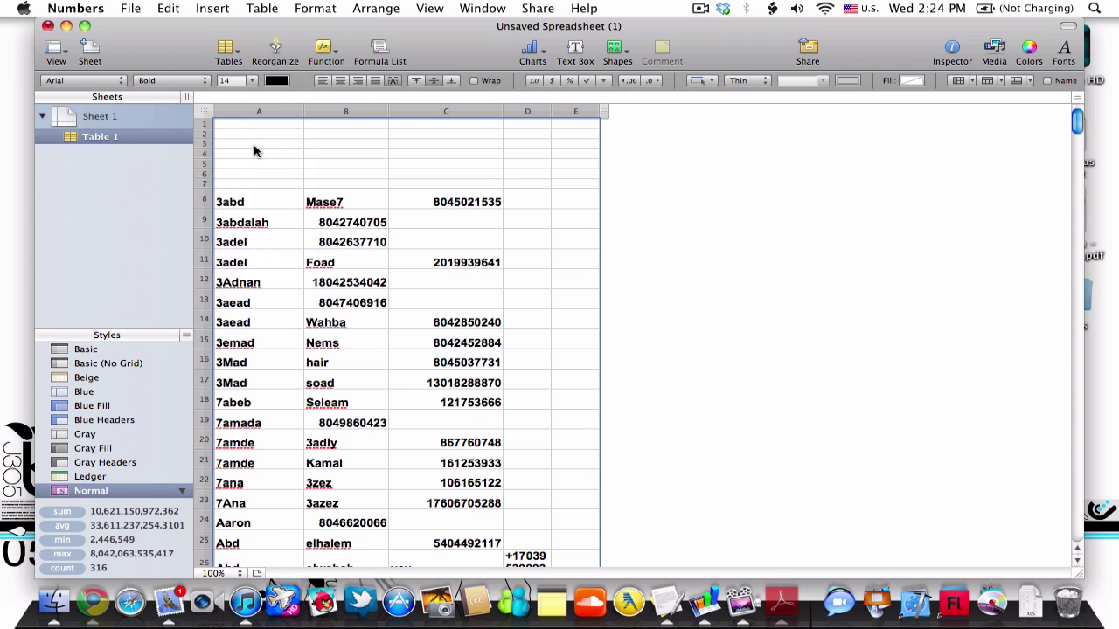
pyautogui.press('super+braceleft')
# Delete the blank rows 1–7 at the top of the table.
pyautogui.click(381, 216)
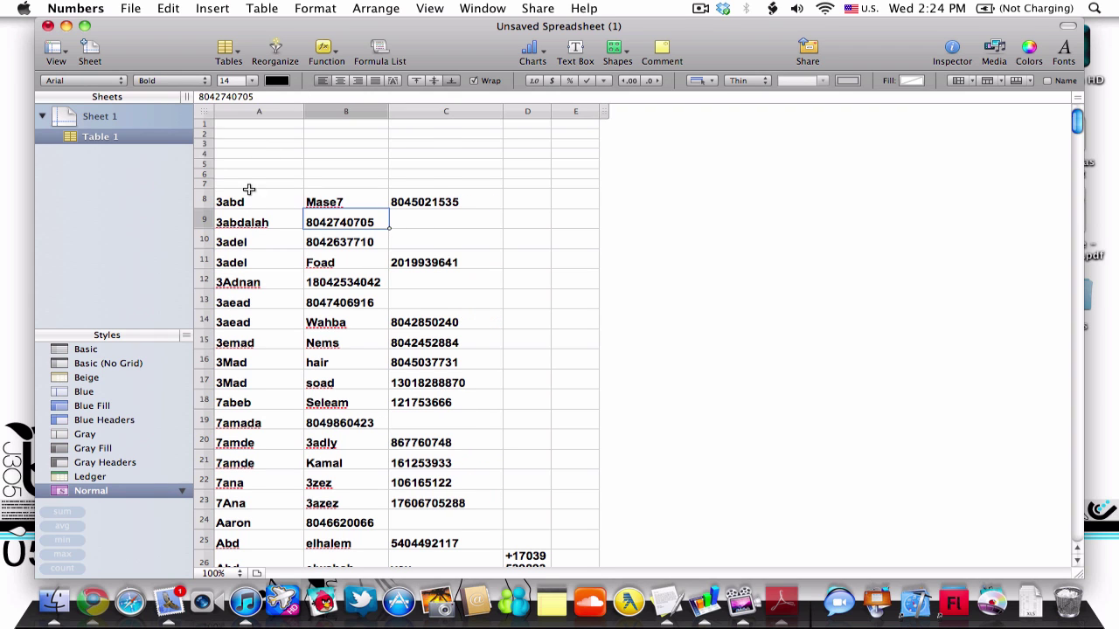
pyautogui.moveTo(250, 187); pyautogui.dragTo(644, 80)
pyautogui.rightClick(311, 148)
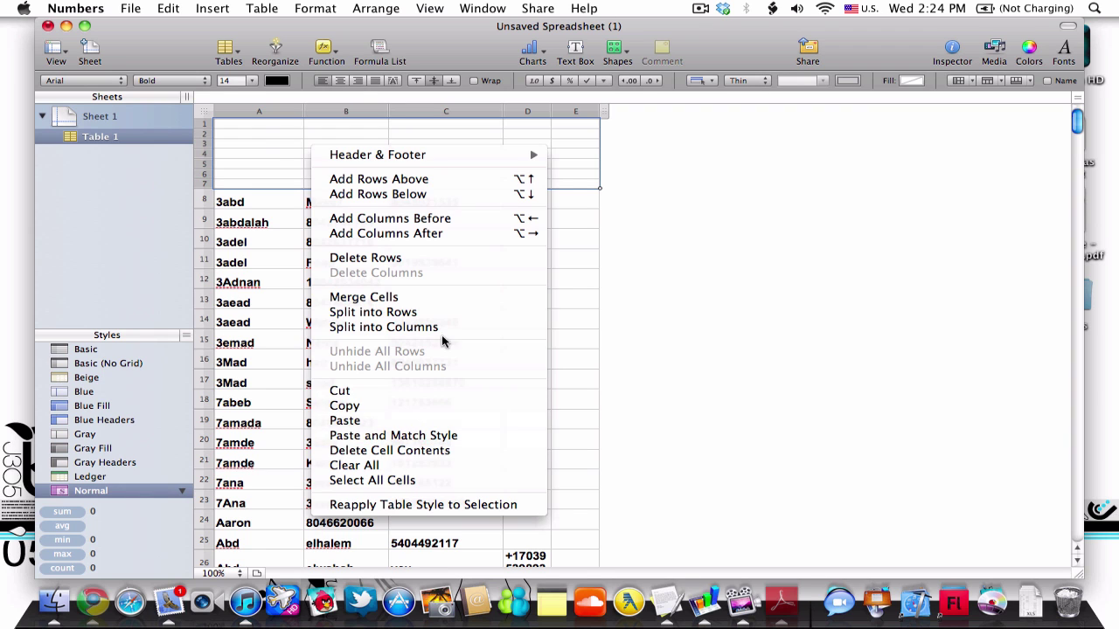
pyautogui.click(410, 258)
# Move the misplaced phone numbers in B2, B3, B5, B6, B12, B17, B24, B25, B31 and B33 into column C.
pyautogui.click(446, 213)
pyautogui.click(361, 150)
pyautogui.moveTo(361, 151); pyautogui.dragTo(361, 171)
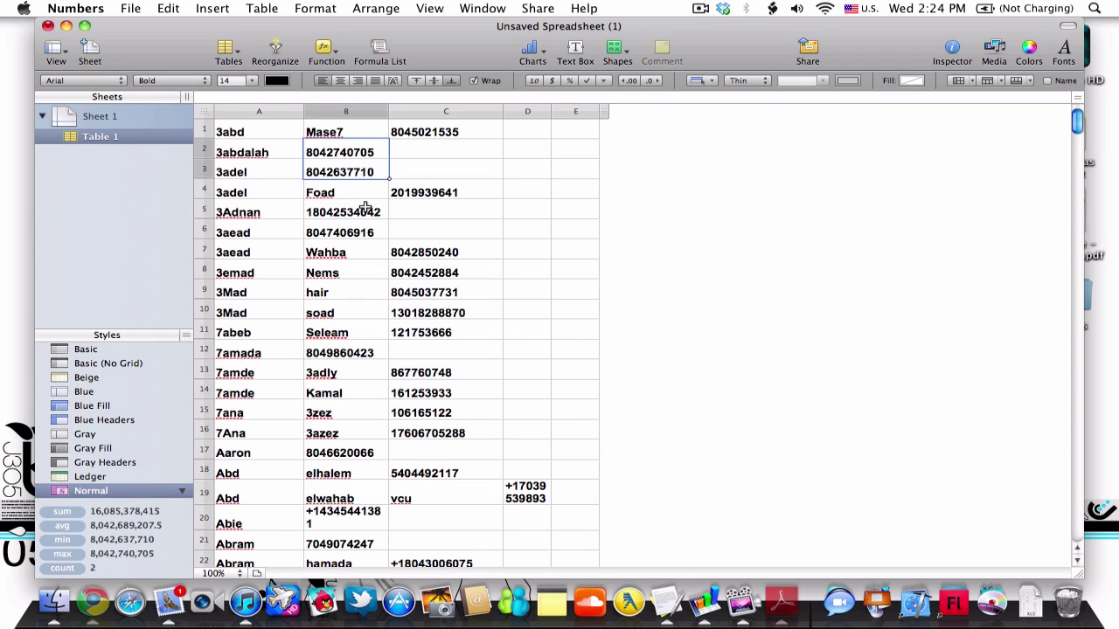
pyautogui.keyDown('super'); pyautogui.click(362, 212); pyautogui.keyUp('super')
pyautogui.keyDown('super'); pyautogui.click(368, 233); pyautogui.keyUp('super')
pyautogui.keyDown('super'); pyautogui.click(345, 359); pyautogui.keyUp('super')
pyautogui.scroll(-1, 347, 384)
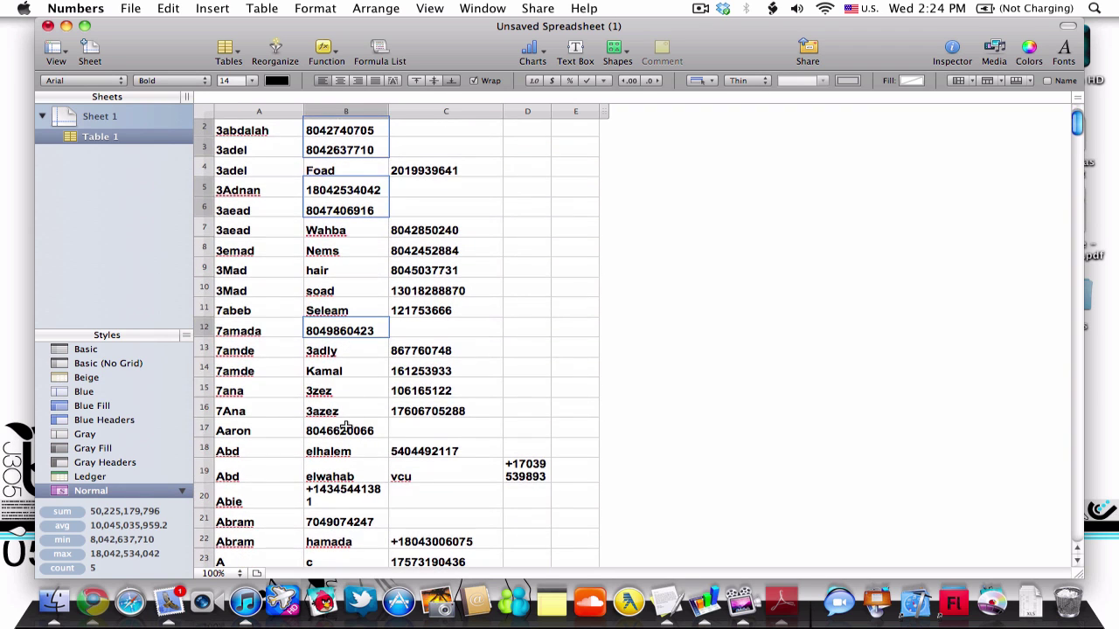
pyautogui.keyDown('super'); pyautogui.click(347, 428); pyautogui.keyUp('super')
pyautogui.moveTo(349, 498); pyautogui.dragTo(349, 523)
pyautogui.scroll(-5, 354, 429)
pyautogui.moveTo(354, 429); pyautogui.dragTo(357, 484)
pyautogui.scroll(-4, 354, 527)
pyautogui.scroll(-1, 355, 412)
pyautogui.keyDown('super'); pyautogui.click(356, 363); pyautogui.keyUp('super')
pyautogui.keyDown('super'); pyautogui.click(358, 404); pyautogui.keyUp('super')
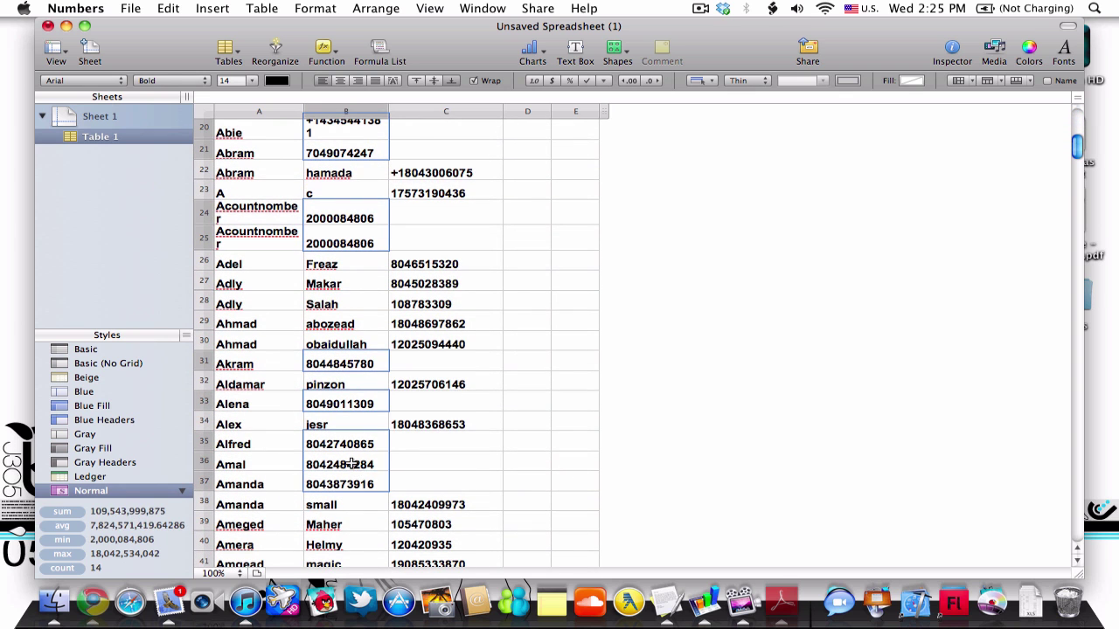
pyautogui.scroll(8, 444, 460)
pyautogui.scroll(2, 437, 262)
pyautogui.click(432, 152)
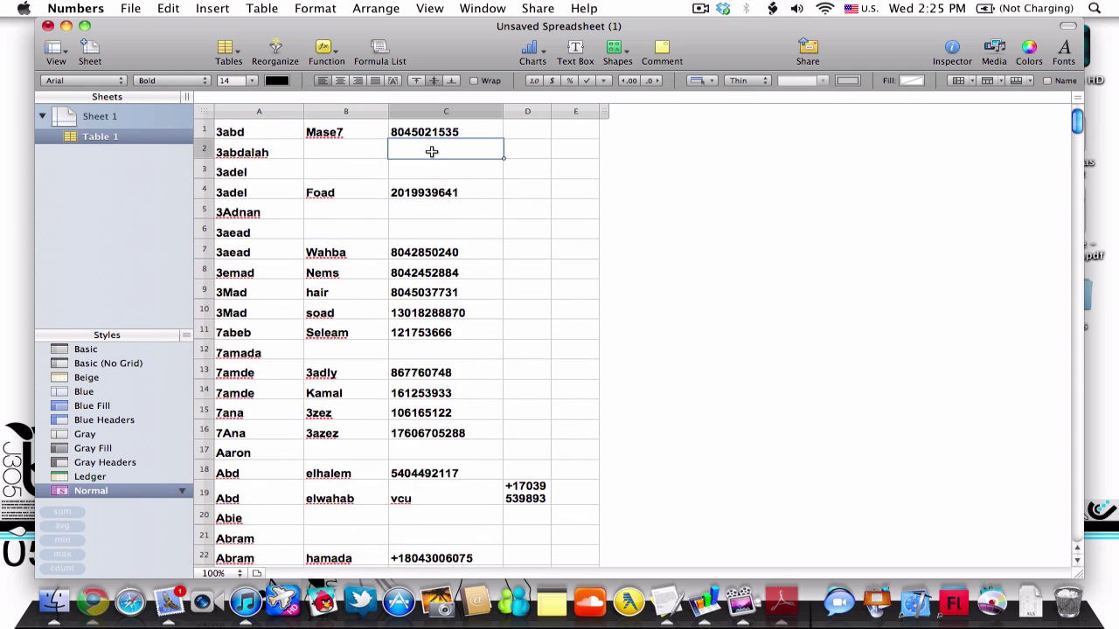
pyautogui.press('shift+super+Down')
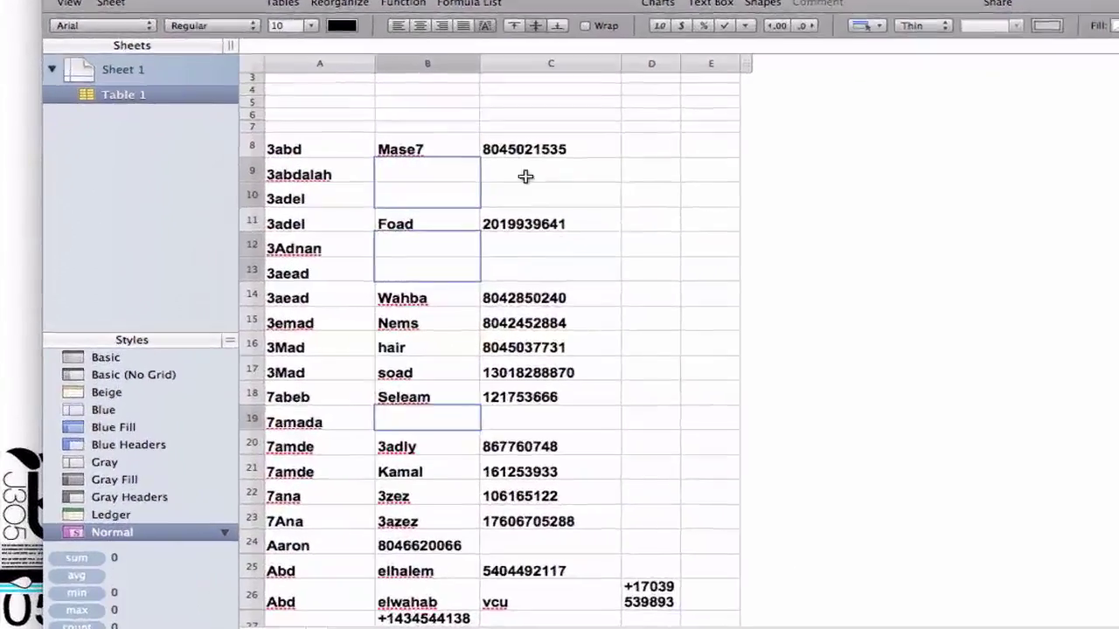
# Move the stray phone number into column C of row 69 and clear its old cell.
pyautogui.scroll(-2, 542, 350)
pyautogui.scroll(-2, 550, 525)
pyautogui.scroll(-5, 568, 583)
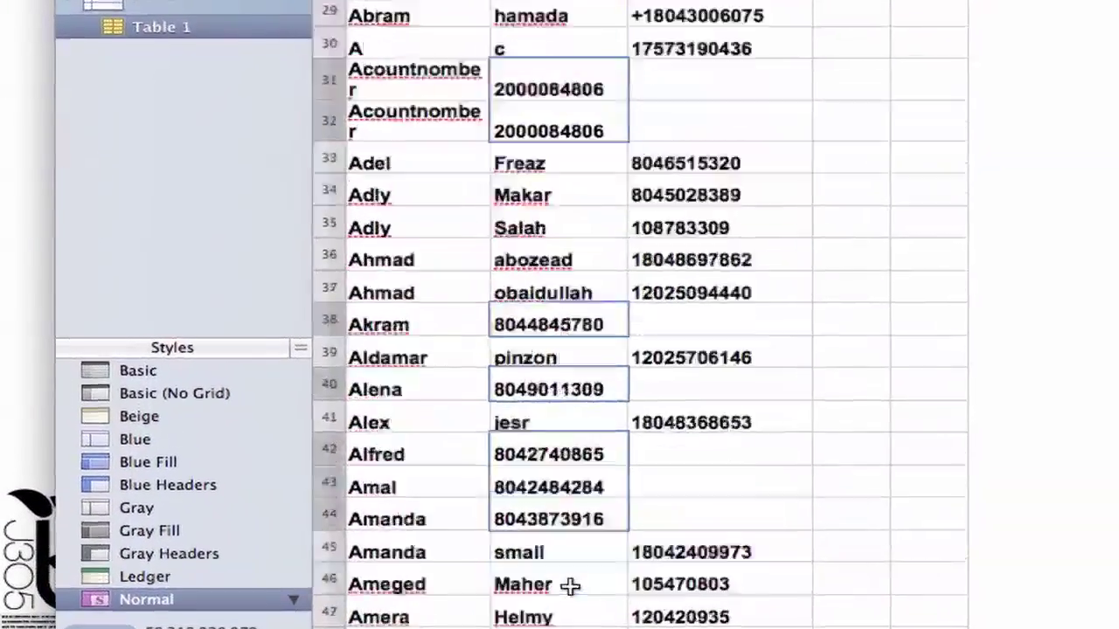
pyautogui.scroll(-3, 564, 611)
pyautogui.scroll(-3, 577, 612)
pyautogui.scroll(-4, 524, 551)
pyautogui.scroll(-2, 551, 542)
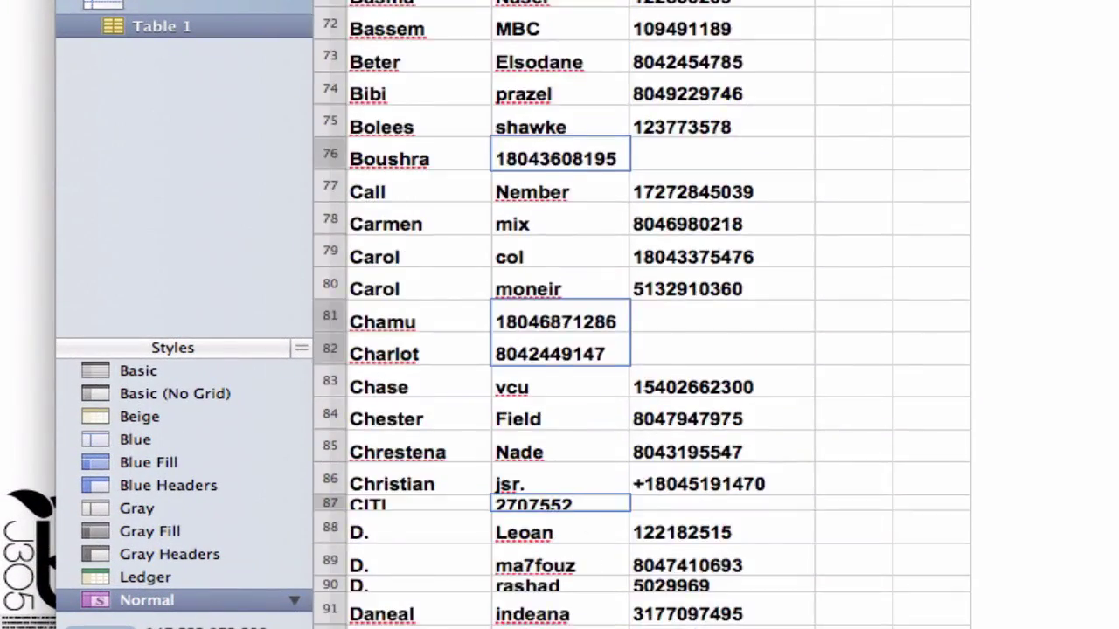
pyautogui.scroll(-1, 571, 536)
pyautogui.scroll(-3, 572, 536)
pyautogui.scroll(-3, 572, 536)
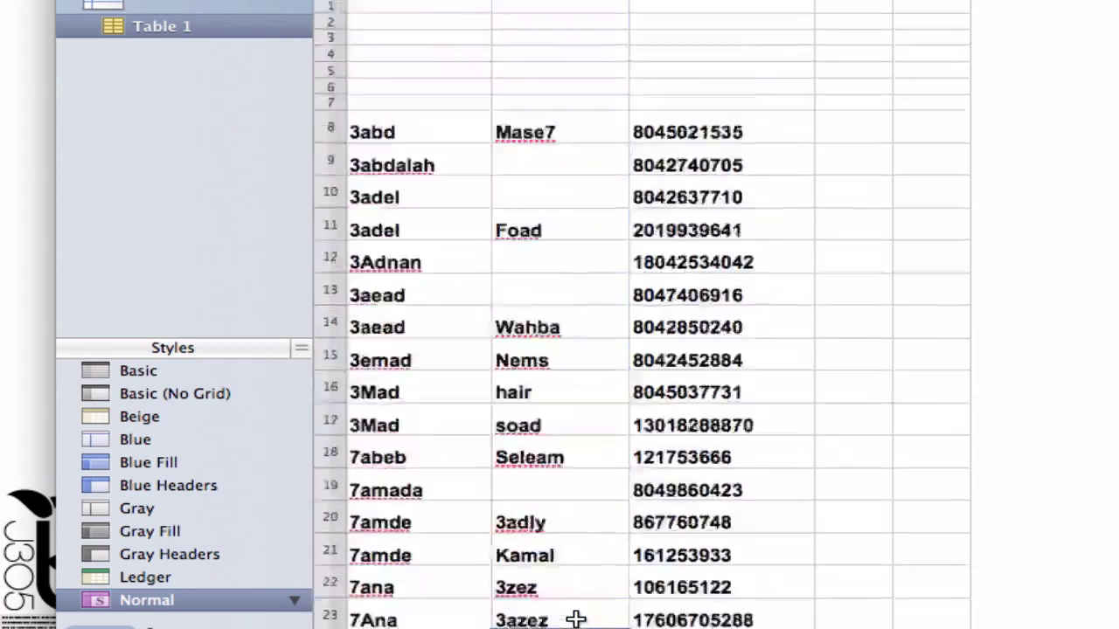
pyautogui.scroll(-10, 574, 612)
pyautogui.scroll(-10, 854, 349)
pyautogui.scroll(-4, 854, 437)
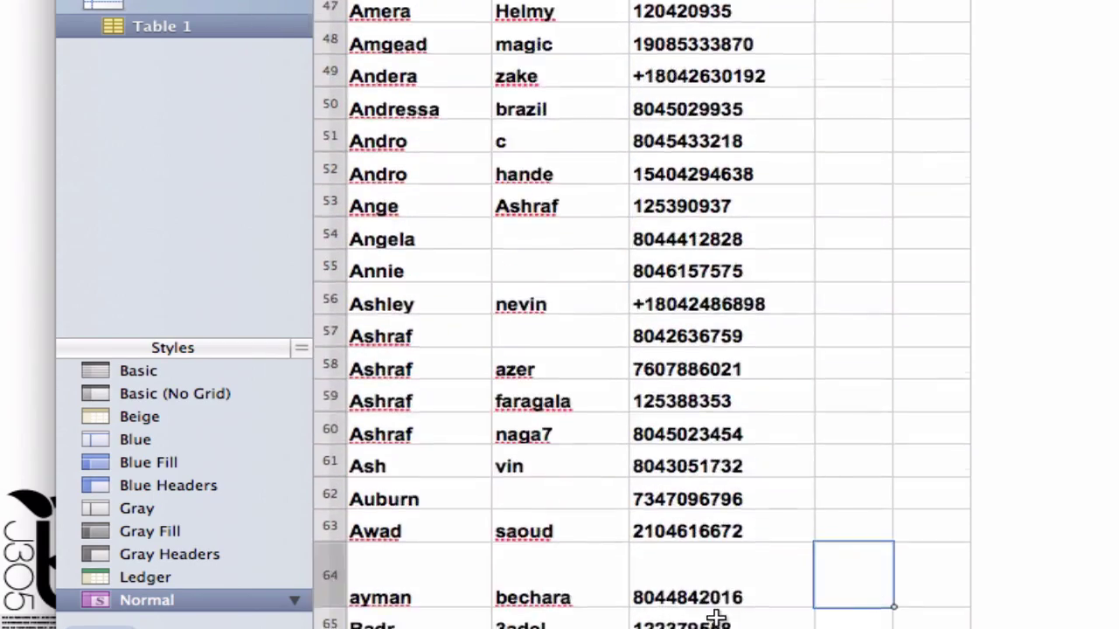
pyautogui.scroll(-2, 874, 524)
pyautogui.moveTo(848, 585); pyautogui.dragTo(911, 591)
pyautogui.press('super+v')
pyautogui.press('Delete')
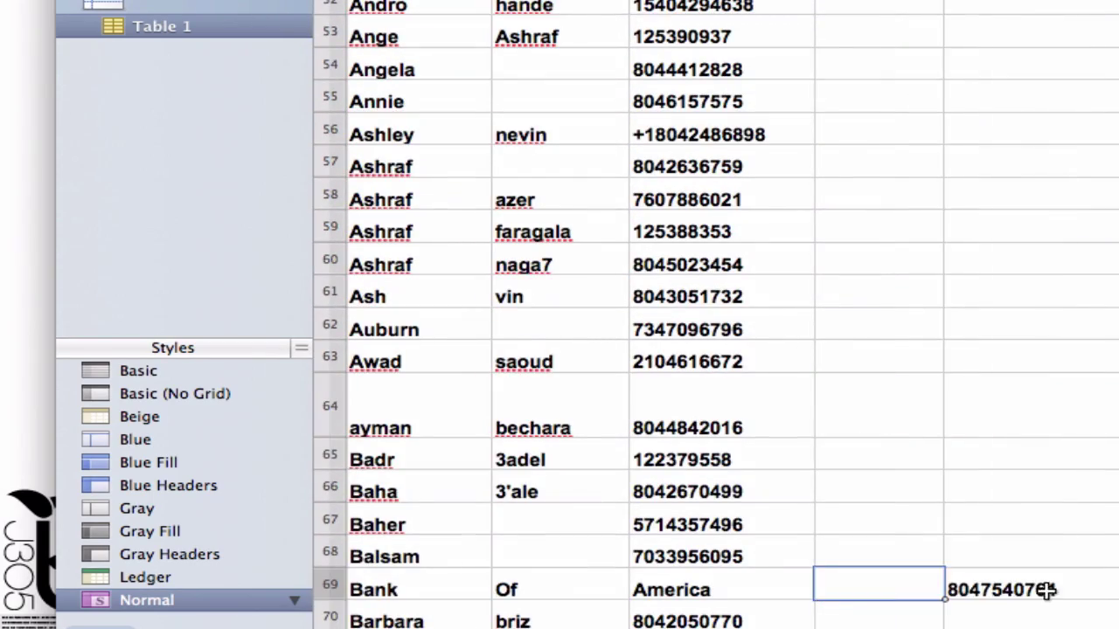
pyautogui.write('ca')
# Scroll down through the remaining contact rows to check for misplaced phone numbers.
pyautogui.scroll(-15, 742, 425)
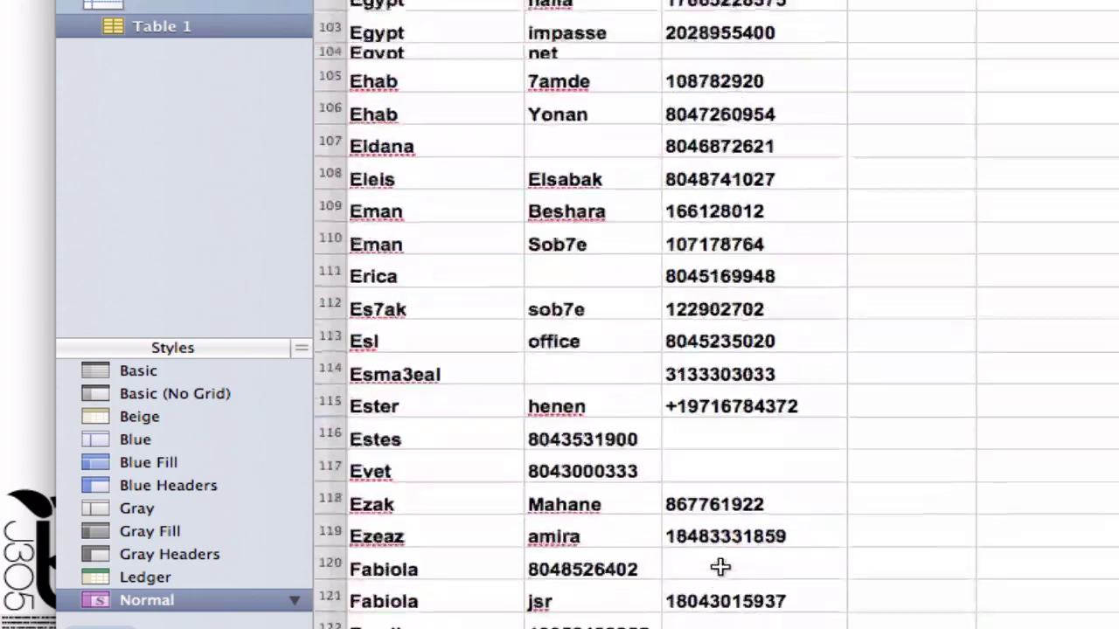
pyautogui.scroll(-3, 721, 569)
pyautogui.scroll(-3, 629, 579)
pyautogui.scroll(-2, 542, 594)
pyautogui.scroll(-3, 565, 559)
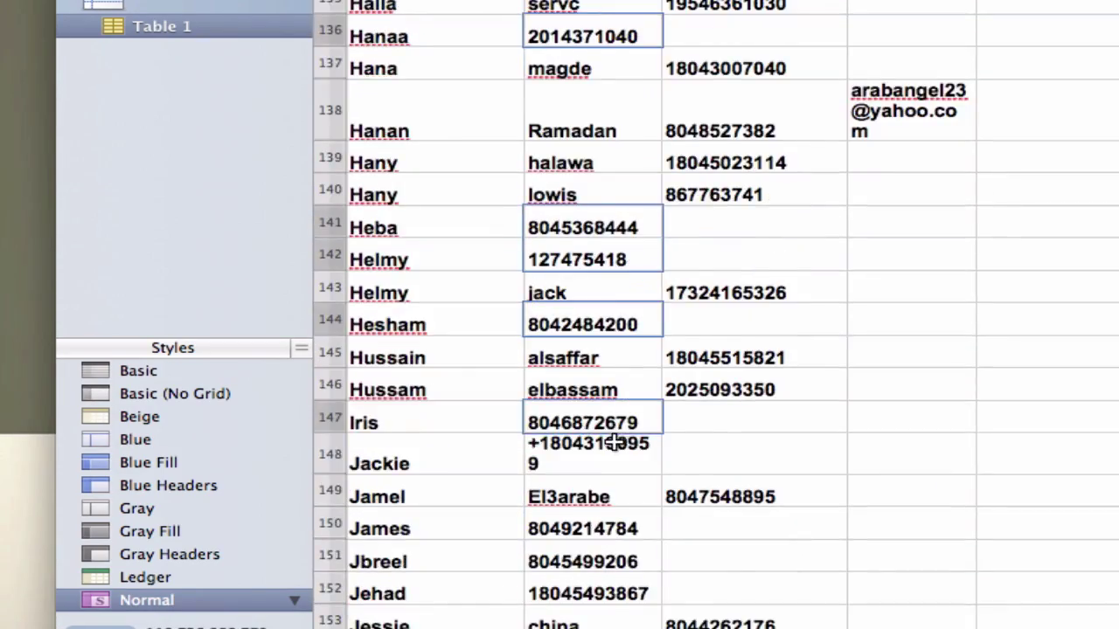
pyautogui.scroll(-3, 607, 432)
pyautogui.scroll(-2, 597, 621)
pyautogui.scroll(-5, 592, 533)
pyautogui.scroll(-5, 597, 537)
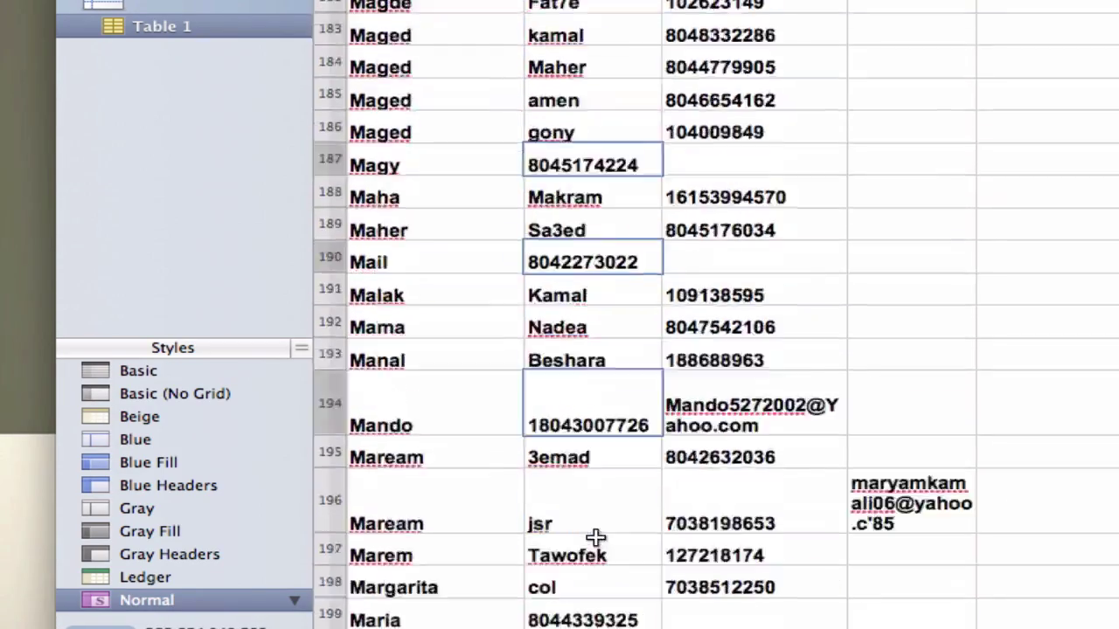
pyautogui.scroll(-3, 597, 544)
pyautogui.scroll(-3, 610, 504)
pyautogui.scroll(-4, 610, 504)
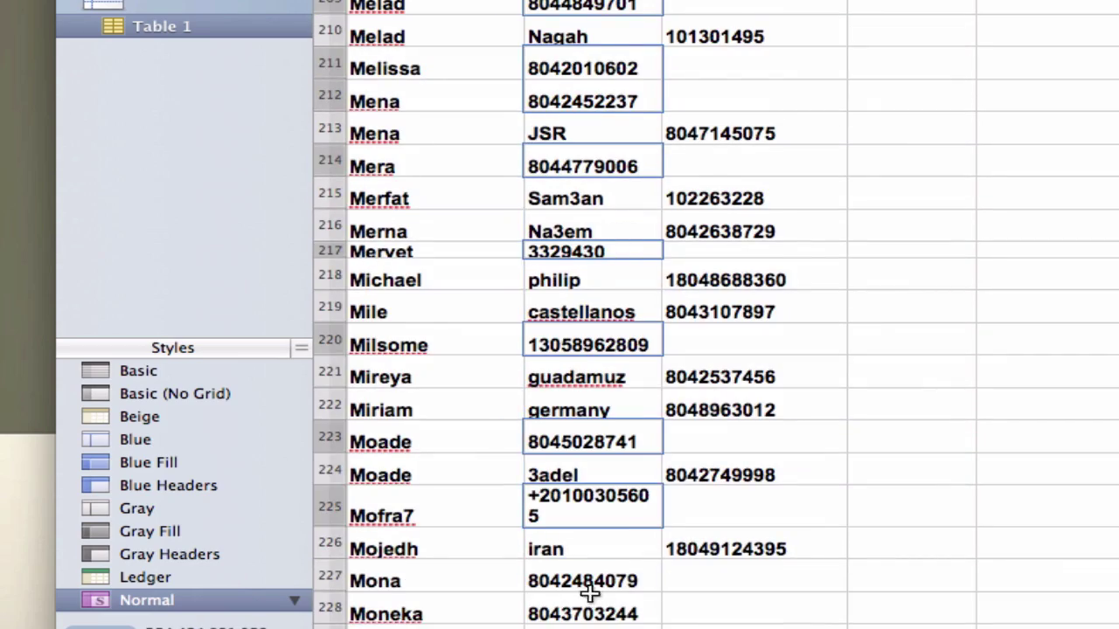
pyautogui.scroll(-4, 590, 595)
pyautogui.scroll(-6, 612, 519)
pyautogui.scroll(-9, 612, 422)
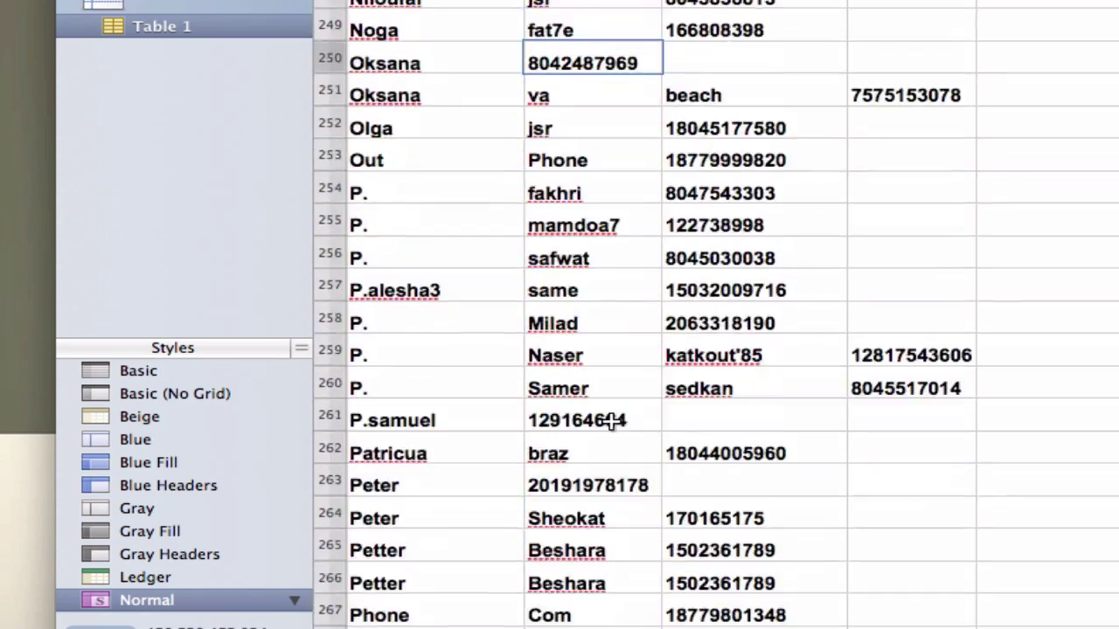
pyautogui.scroll(-8, 611, 422)
pyautogui.scroll(-2, 629, 472)
pyautogui.scroll(-4, 654, 539)
pyautogui.scroll(-5, 616, 486)
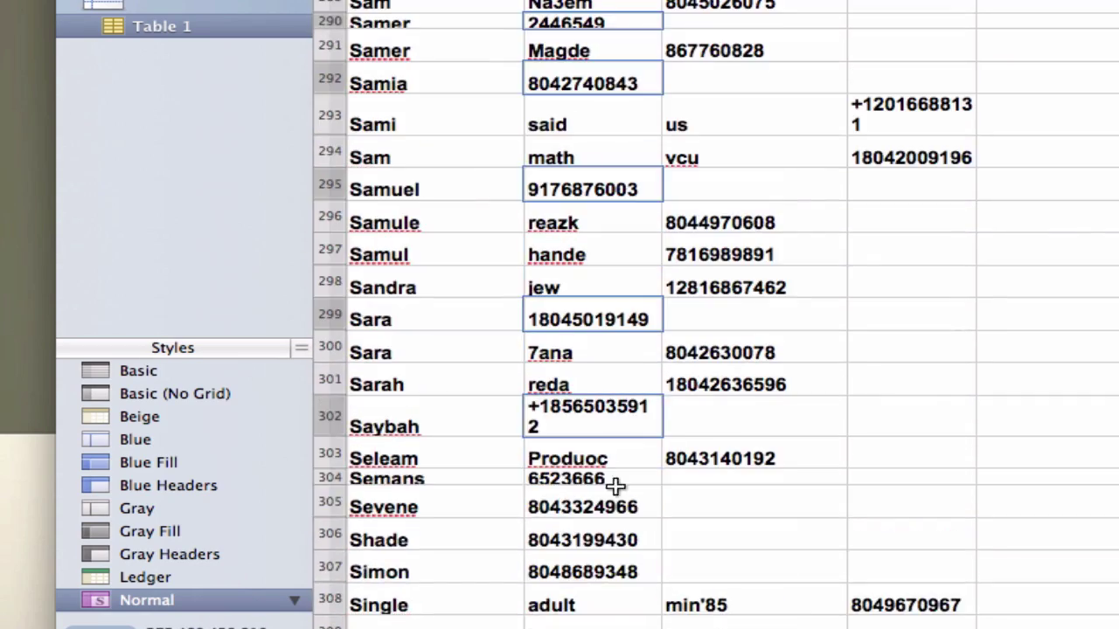
pyautogui.scroll(-3, 616, 486)
pyautogui.scroll(-3, 616, 498)
pyautogui.scroll(-6, 616, 524)
pyautogui.scroll(-6, 616, 549)
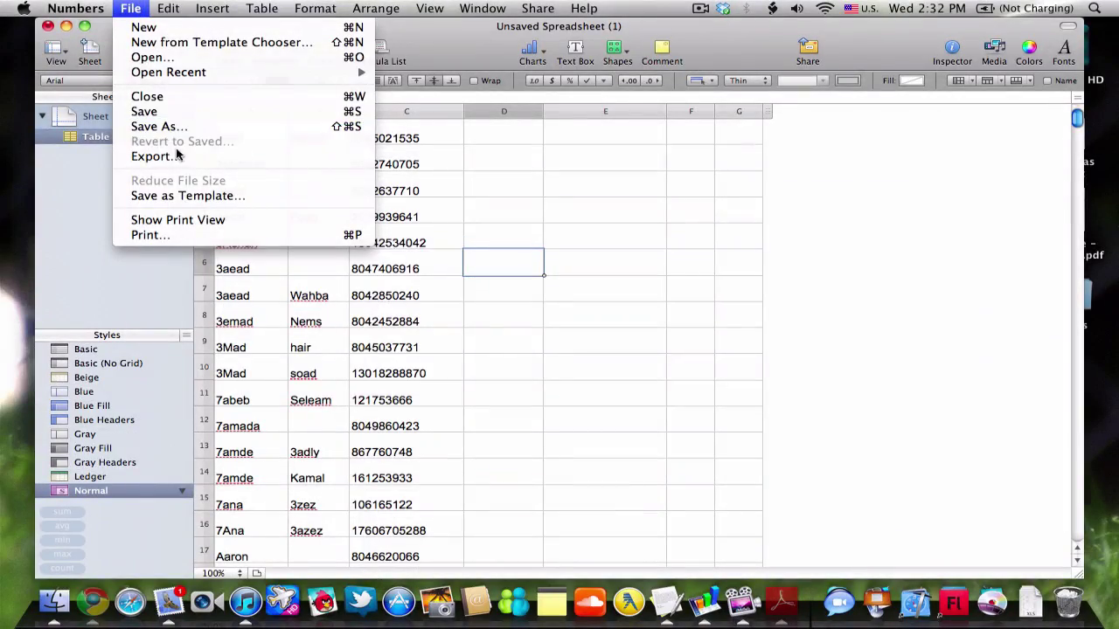
# Export the table as a CSV with Unicode (UTF-8) encoding, saved as Contact CSV.
pyautogui.click(180, 155)
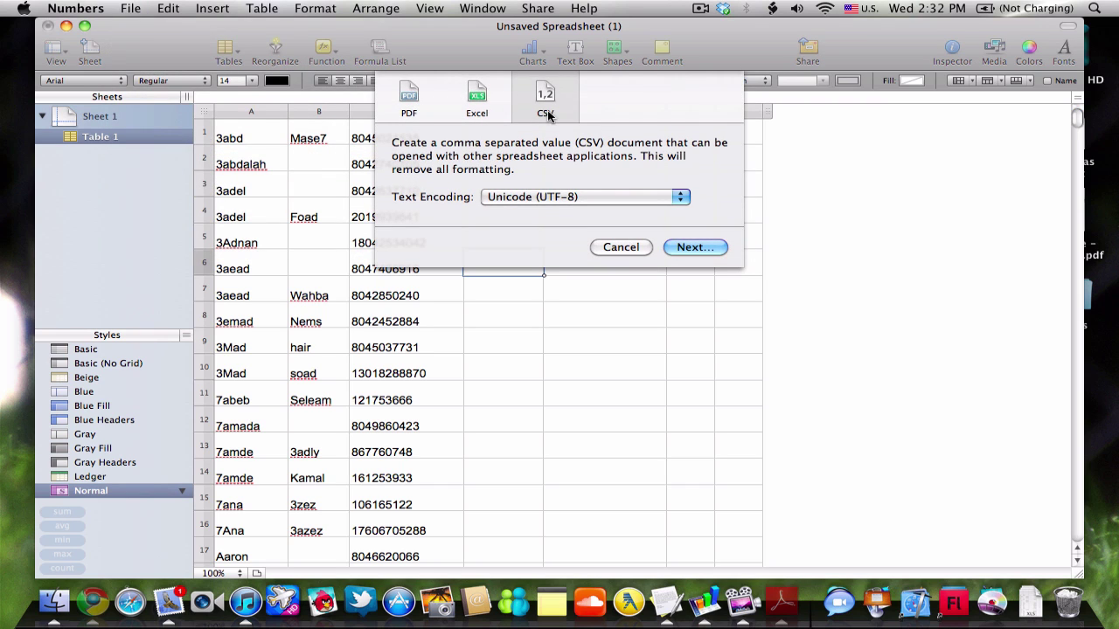
pyautogui.click(516, 203)
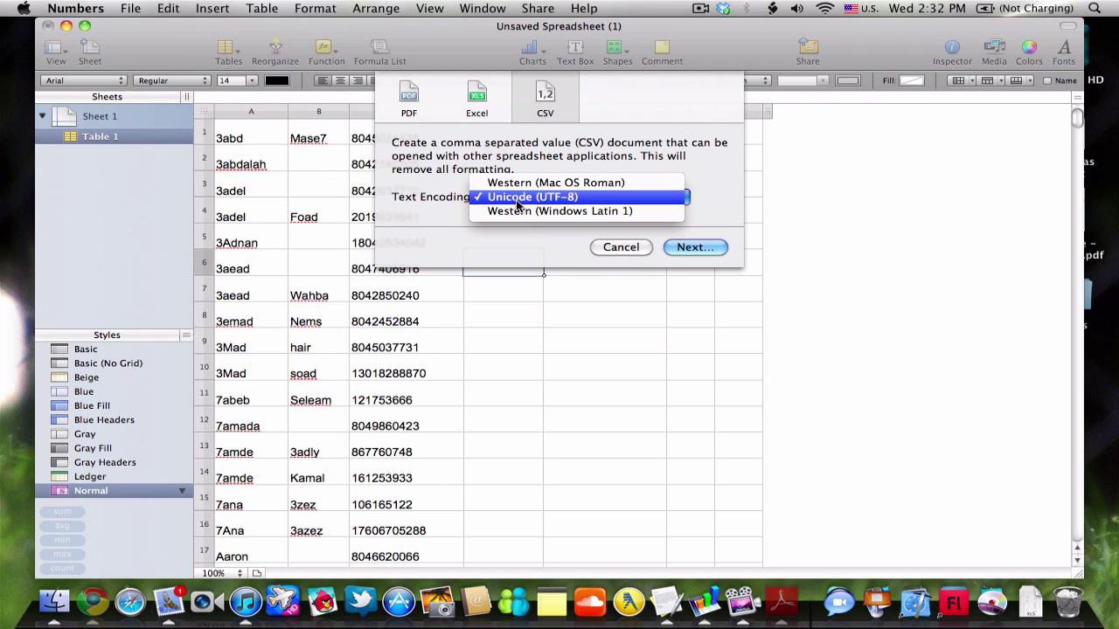
pyautogui.click(516, 201)
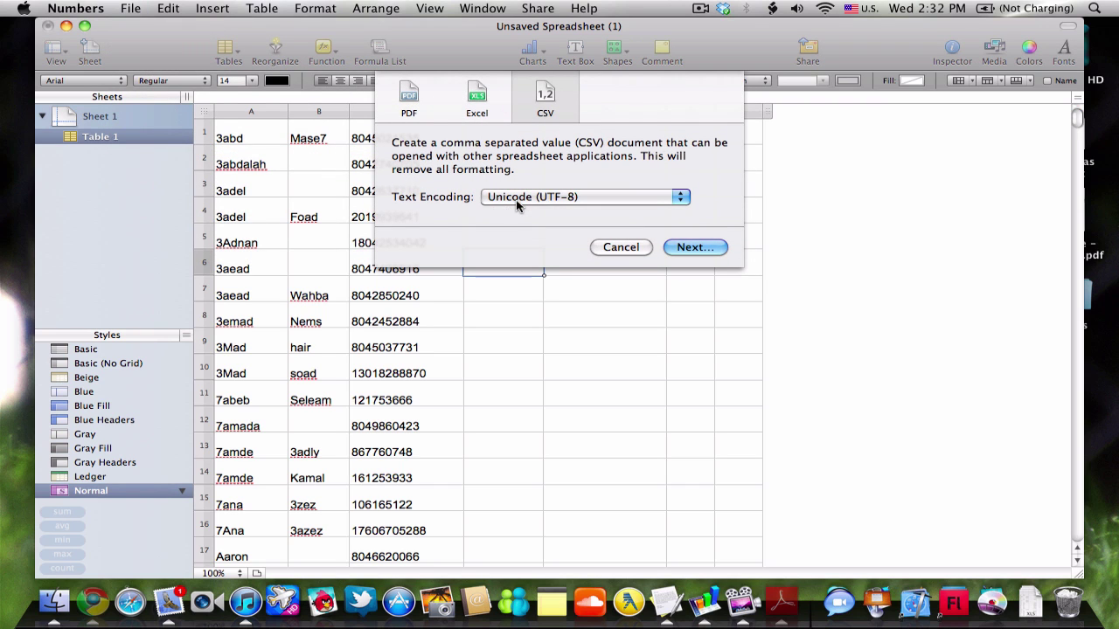
pyautogui.press('Return')
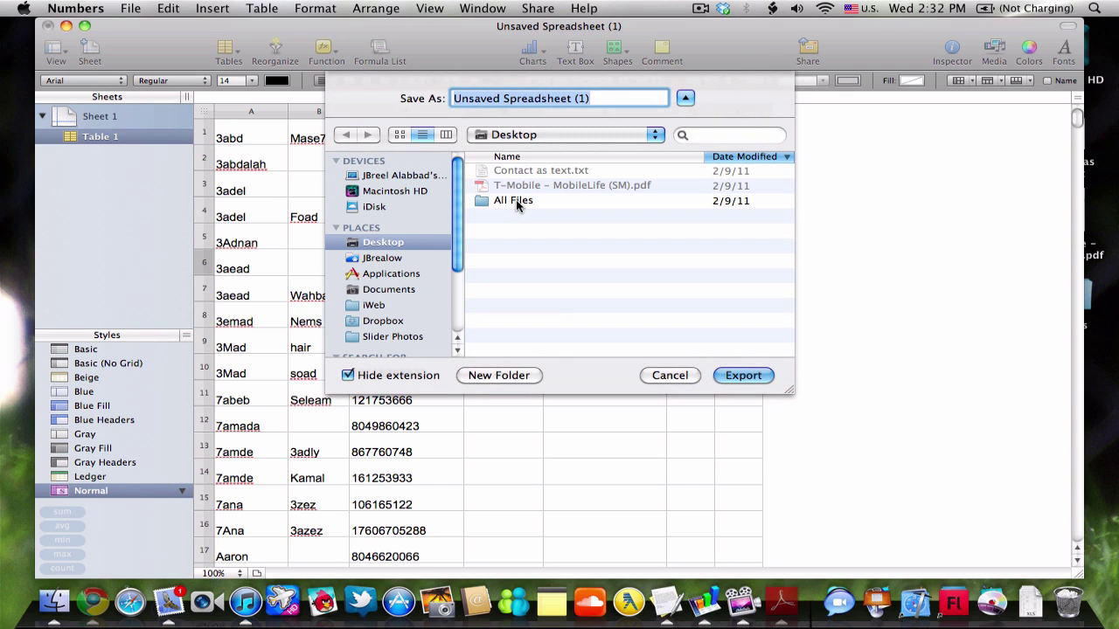
pyautogui.write('Contact CSV')
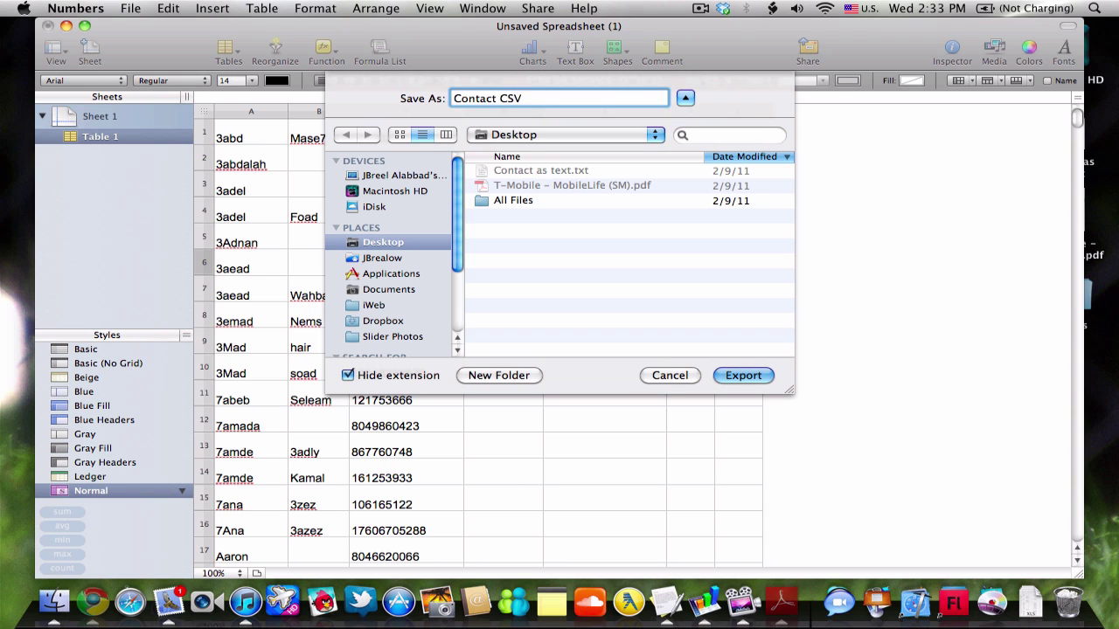
pyautogui.press('Return')
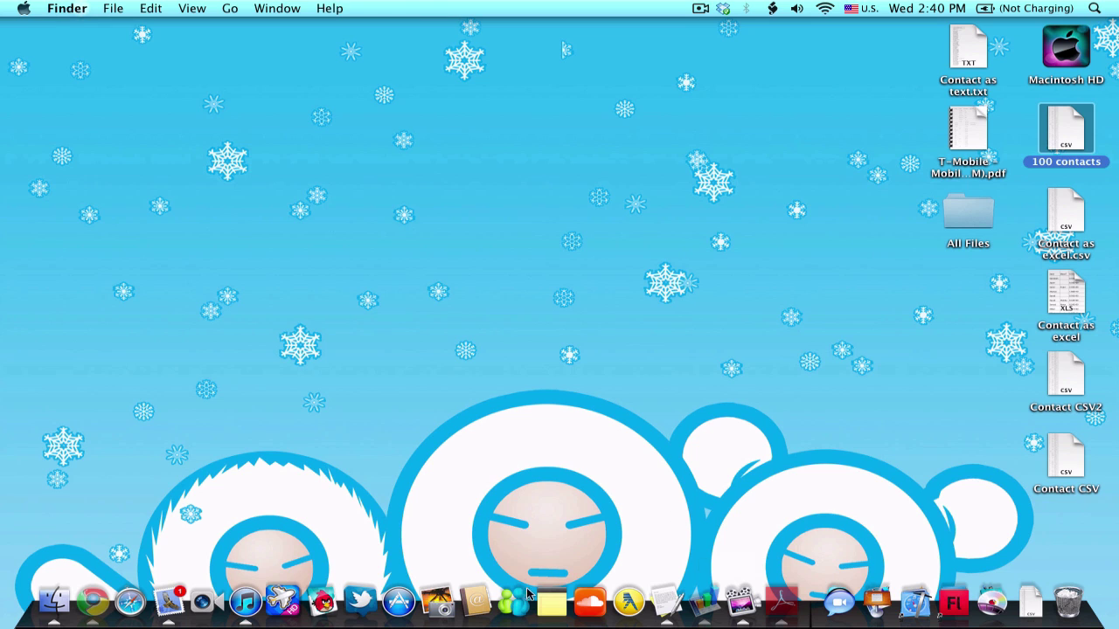
# Launch Address Book and add a new contact group named New google.
pyautogui.click(476, 601)
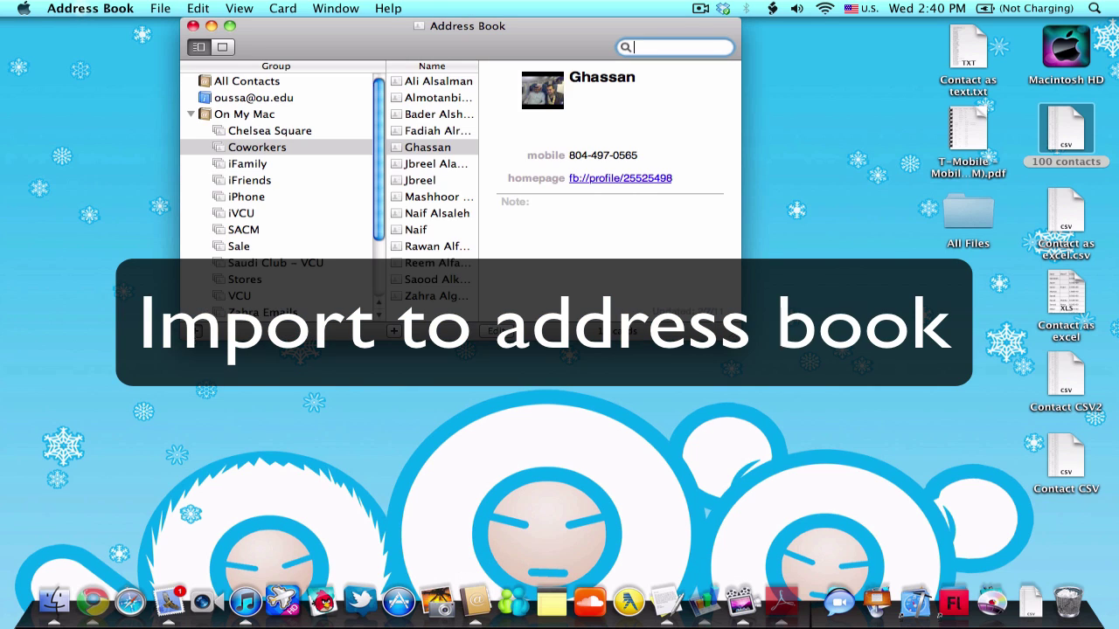
pyautogui.press('super+shift+n')
pyautogui.write('New')
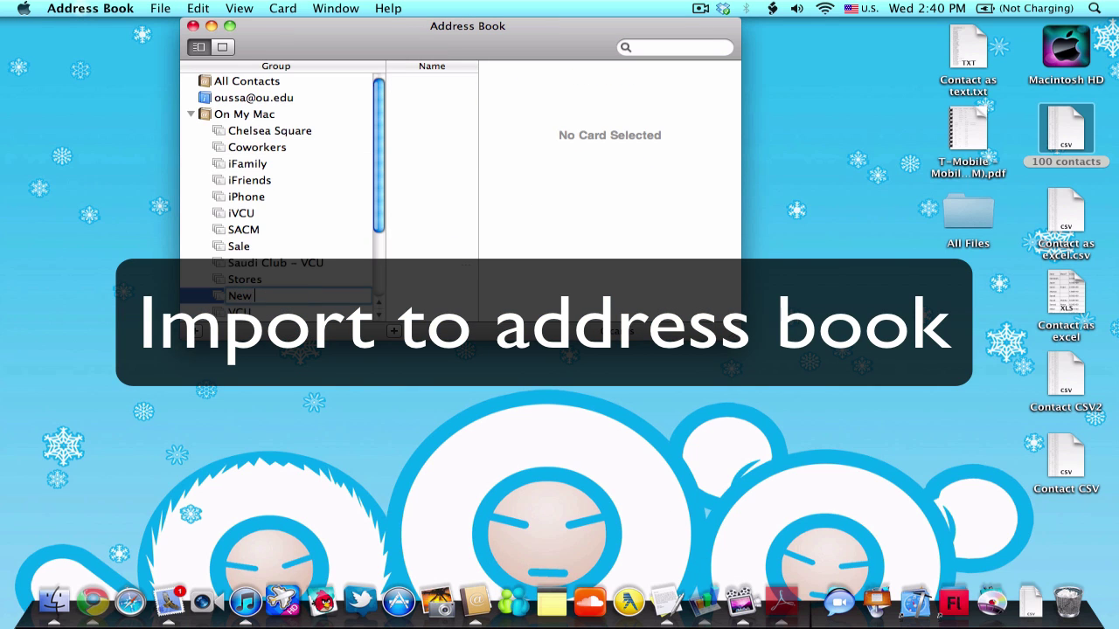
pyautogui.write('google')
pyautogui.press('Return')
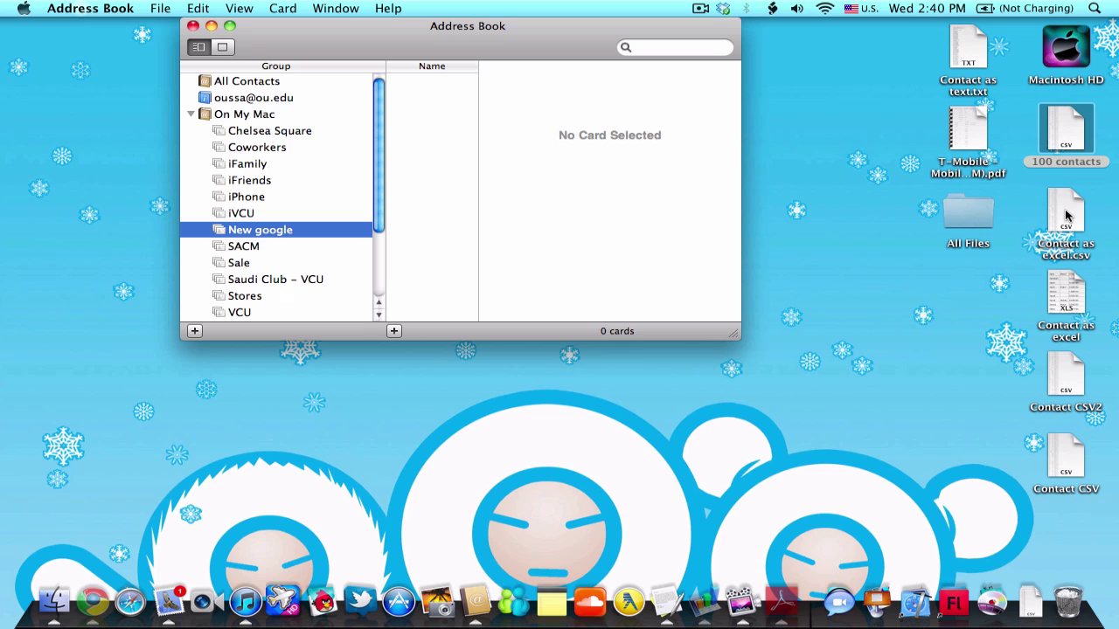
# Drop Contact CSV onto the New google group and dismiss the no-cards-added notice.
pyautogui.moveTo(1065, 459); pyautogui.dragTo(358, 232)
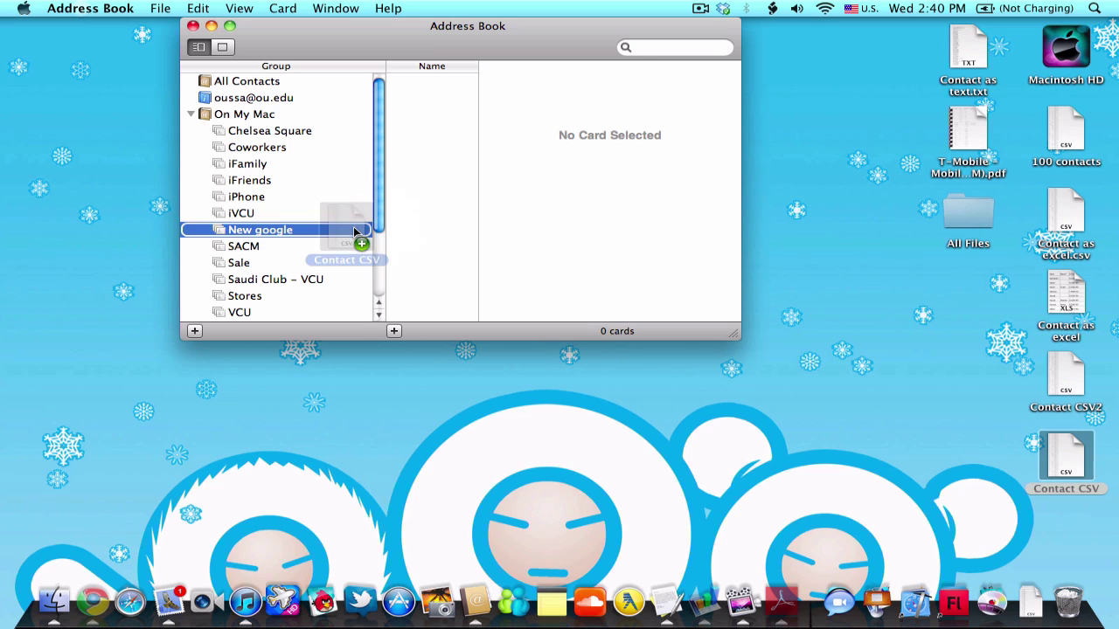
pyautogui.click(591, 141)
pyautogui.moveTo(1039, 396); pyautogui.dragTo(420, 193)
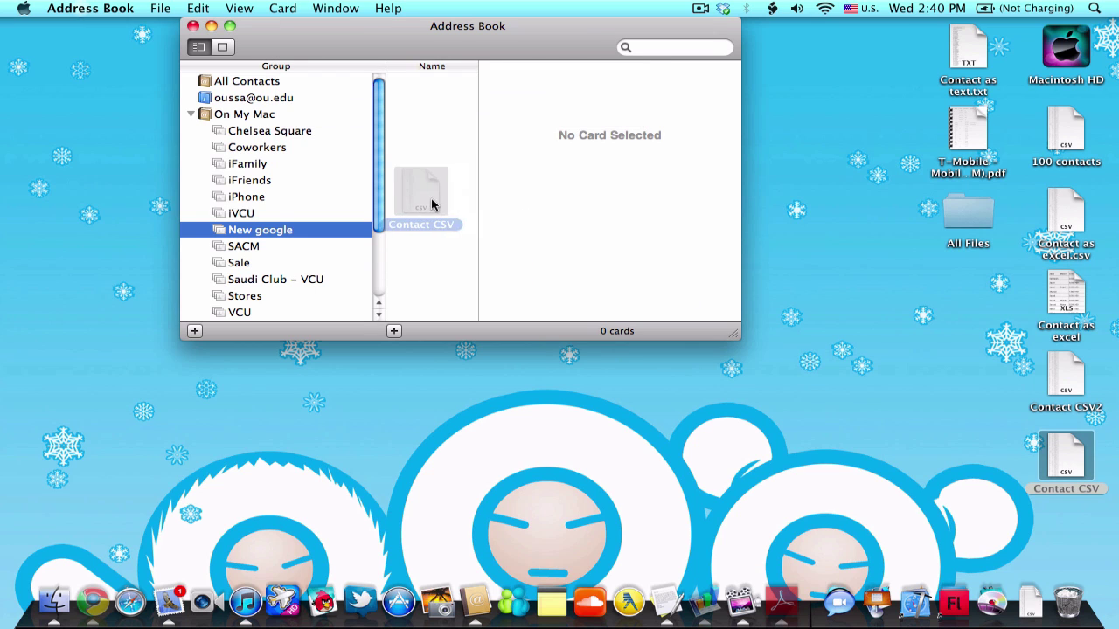
pyautogui.click(160, 8)
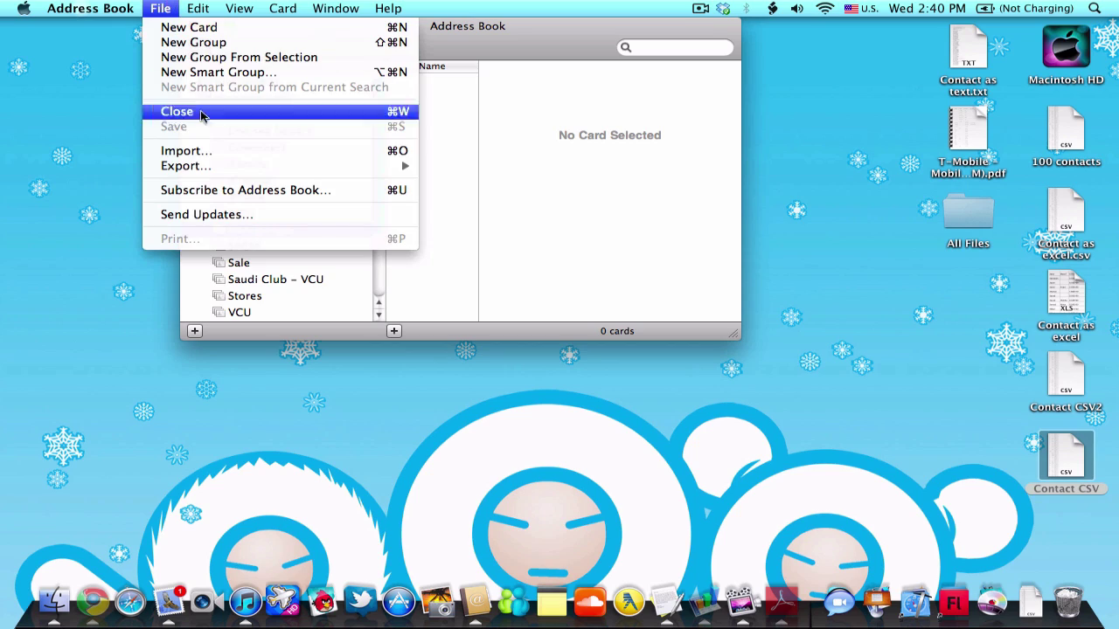
# Open Contact CSV for import and map its columns to First, Last and Phone (work).
pyautogui.click(166, 150)
pyautogui.click(419, 171)
pyautogui.click(644, 339)
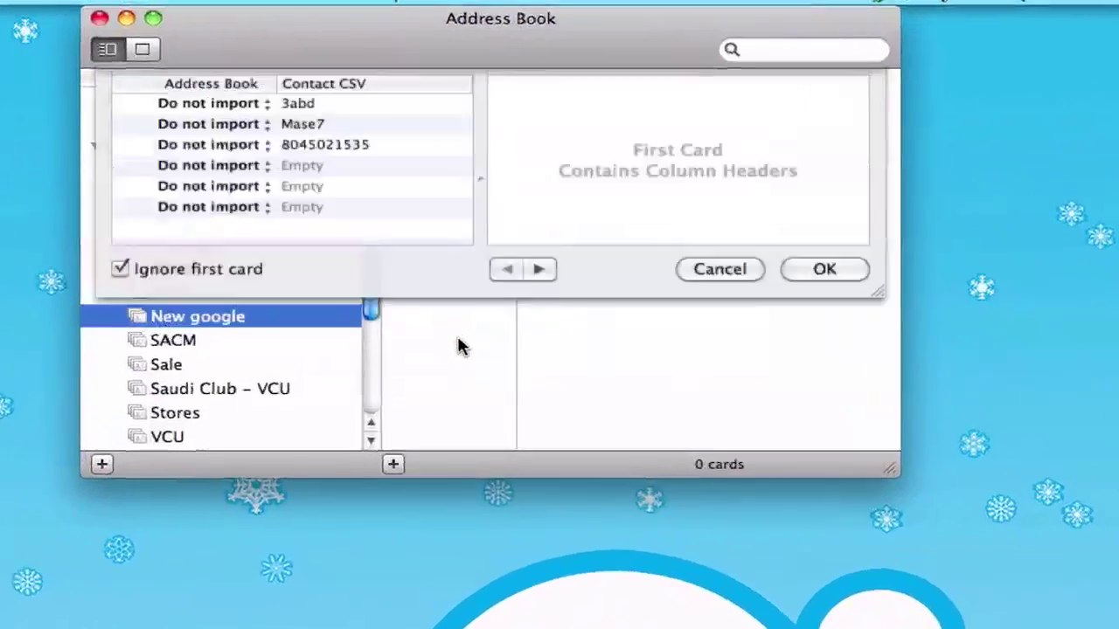
pyautogui.click(287, 109)
pyautogui.click(158, 228)
pyautogui.click(215, 123)
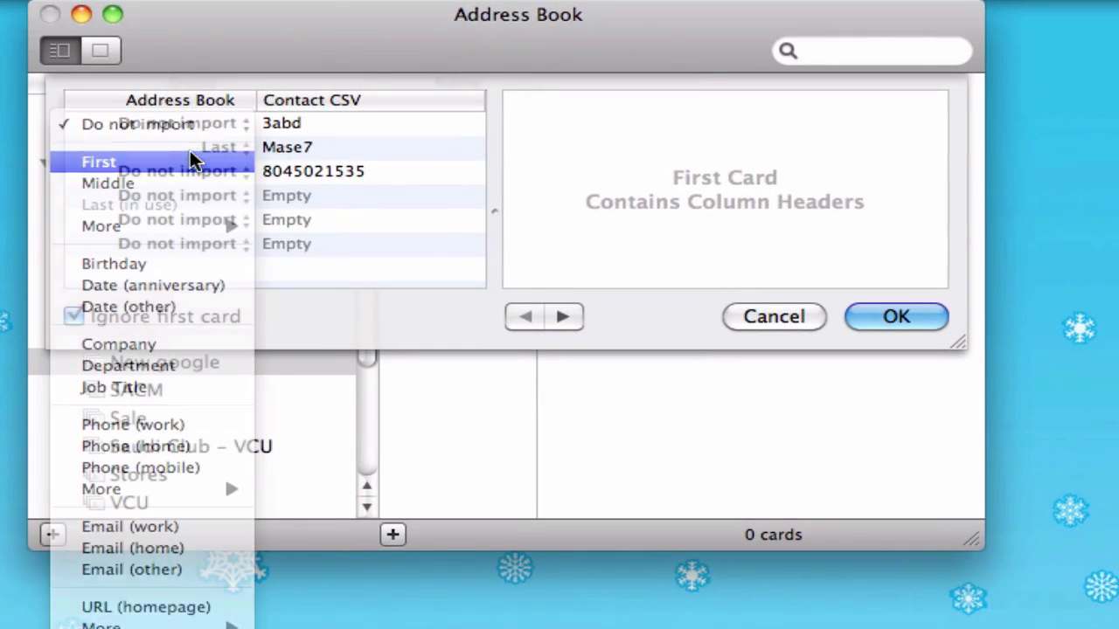
pyautogui.click(189, 157)
pyautogui.click(222, 171)
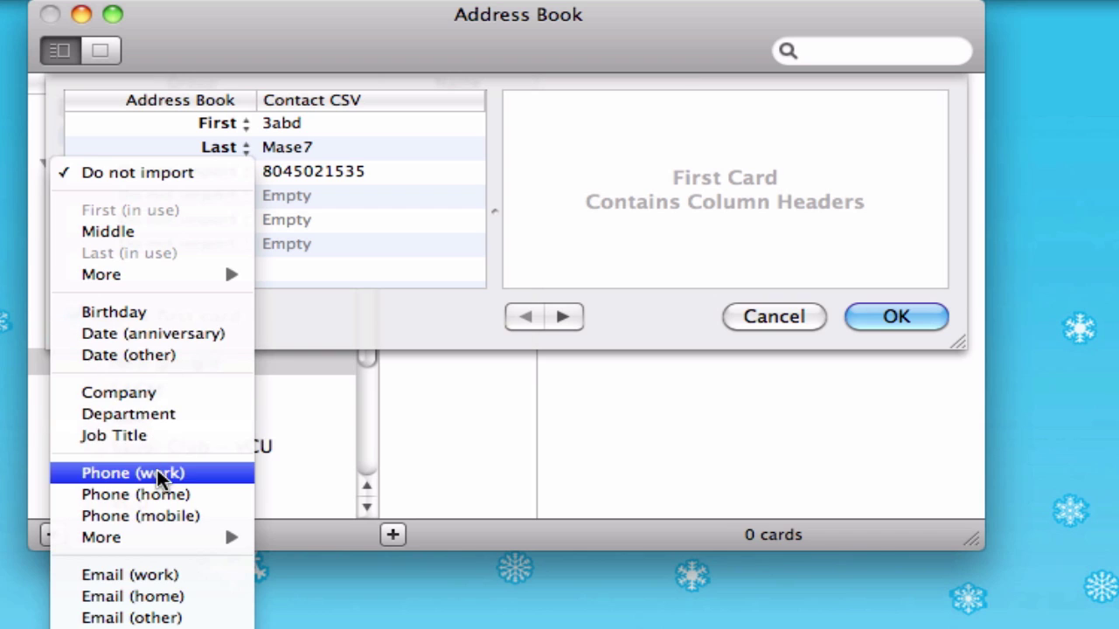
pyautogui.click(229, 473)
# Accept the mapping and import, keeping both versions of all duplicate contacts.
pyautogui.click(570, 317)
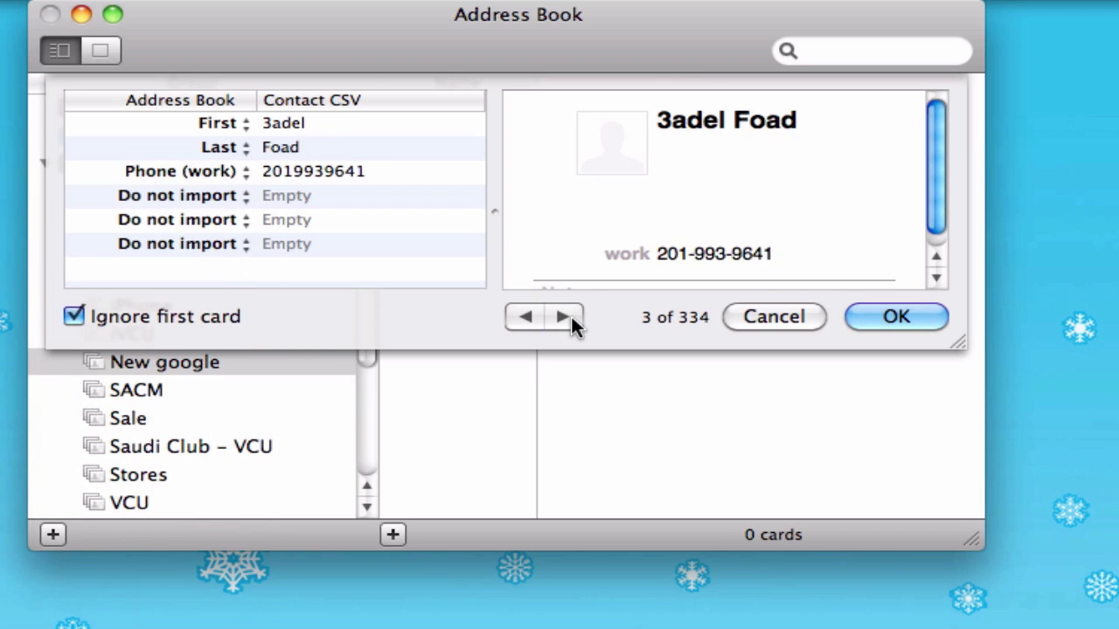
pyautogui.click(868, 320)
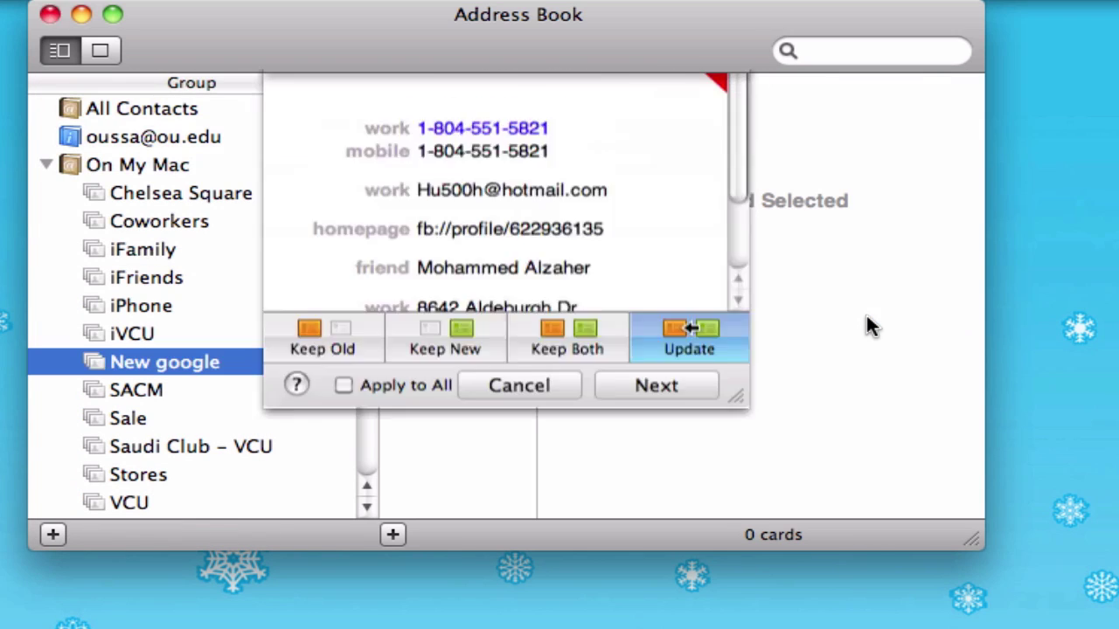
pyautogui.scroll(-1, 511, 301)
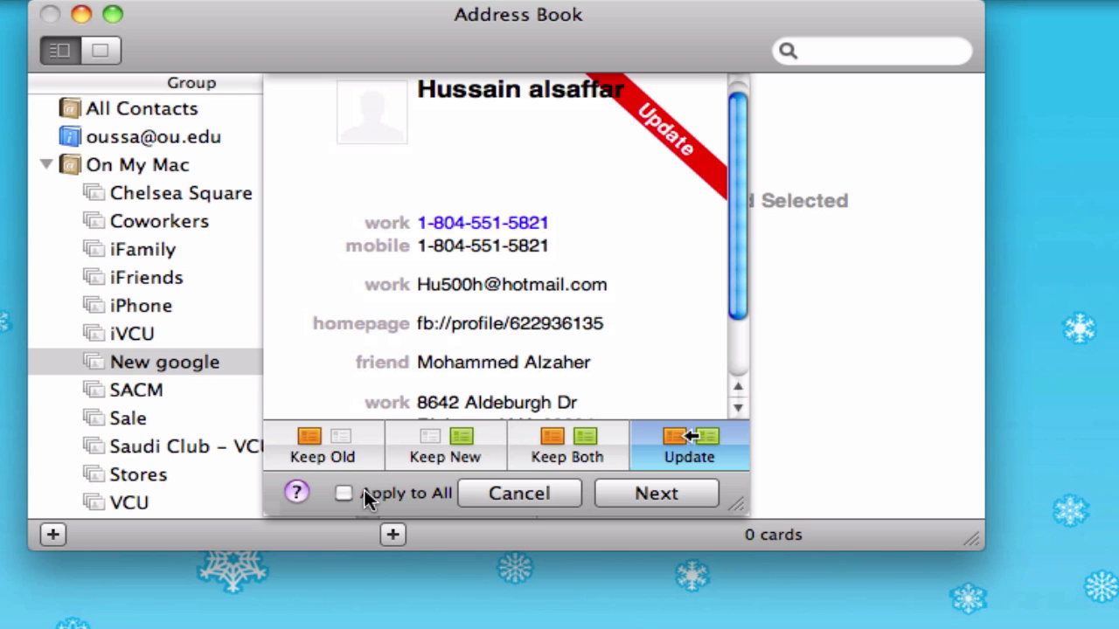
pyautogui.click(568, 440)
pyautogui.click(343, 494)
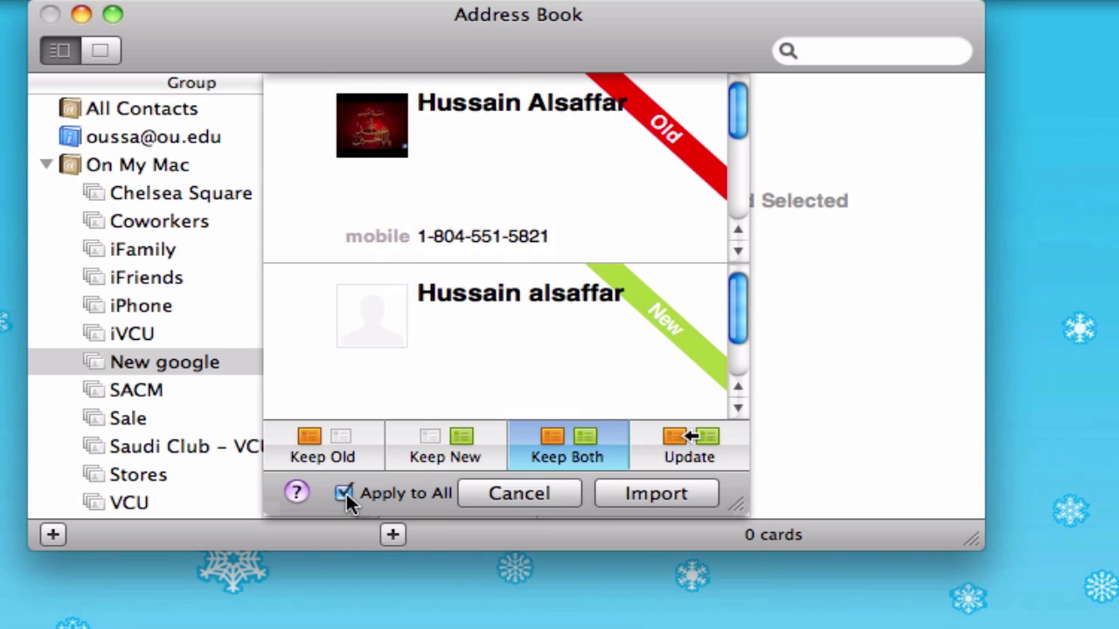
pyautogui.click(637, 495)
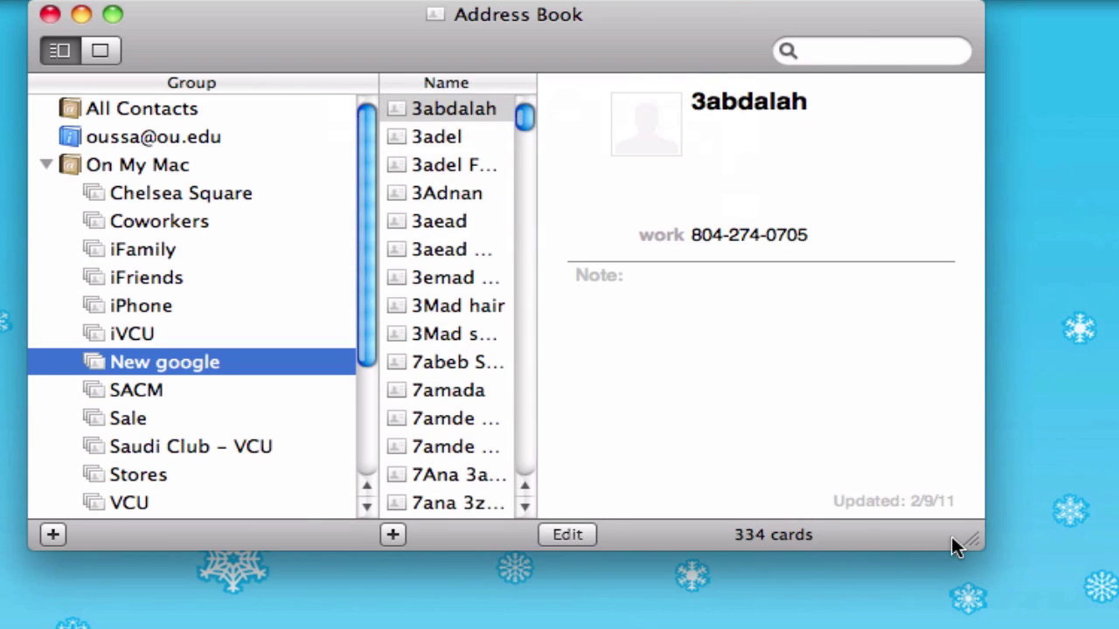
# Enlarge the Address Book window, widen the name list, and preview the group's 334 contacts.
pyautogui.moveTo(957, 546); pyautogui.dragTo(1073, 557)
pyautogui.moveTo(536, 500); pyautogui.dragTo(654, 500)
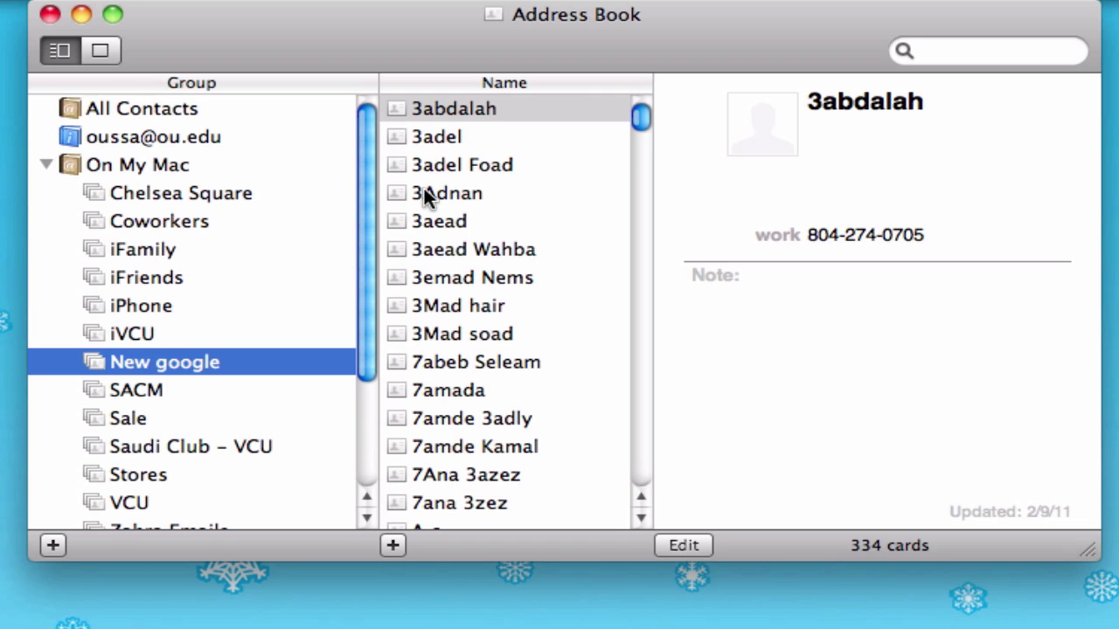
pyautogui.moveTo(673, 616); pyautogui.dragTo(212, 367)
pyautogui.press('space')
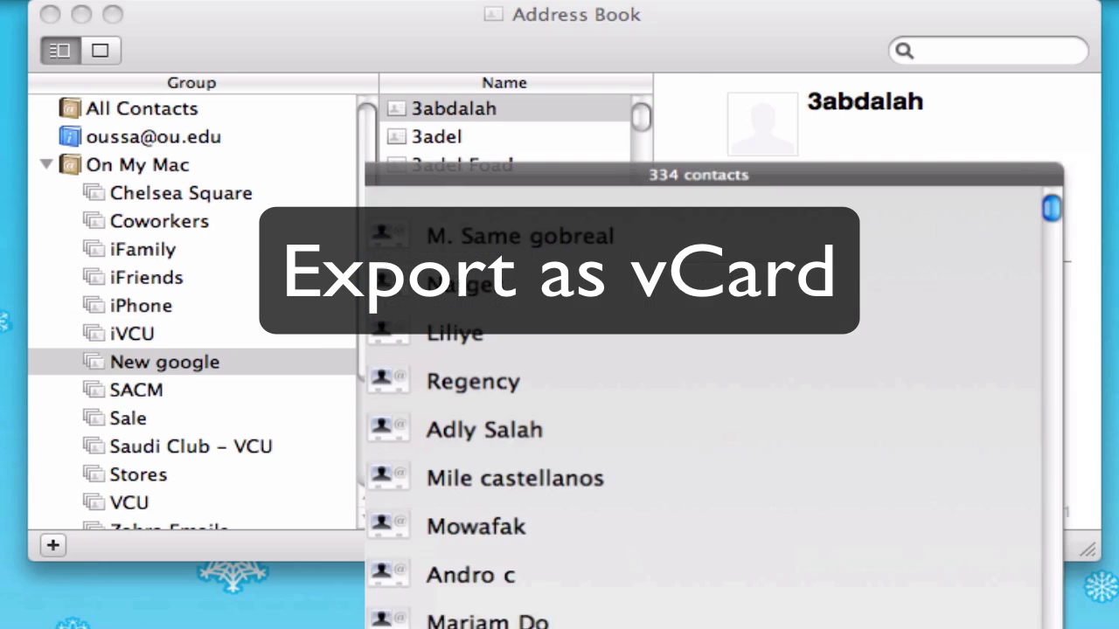
pyautogui.scroll(-10, 1034, 391)
pyautogui.press('space')
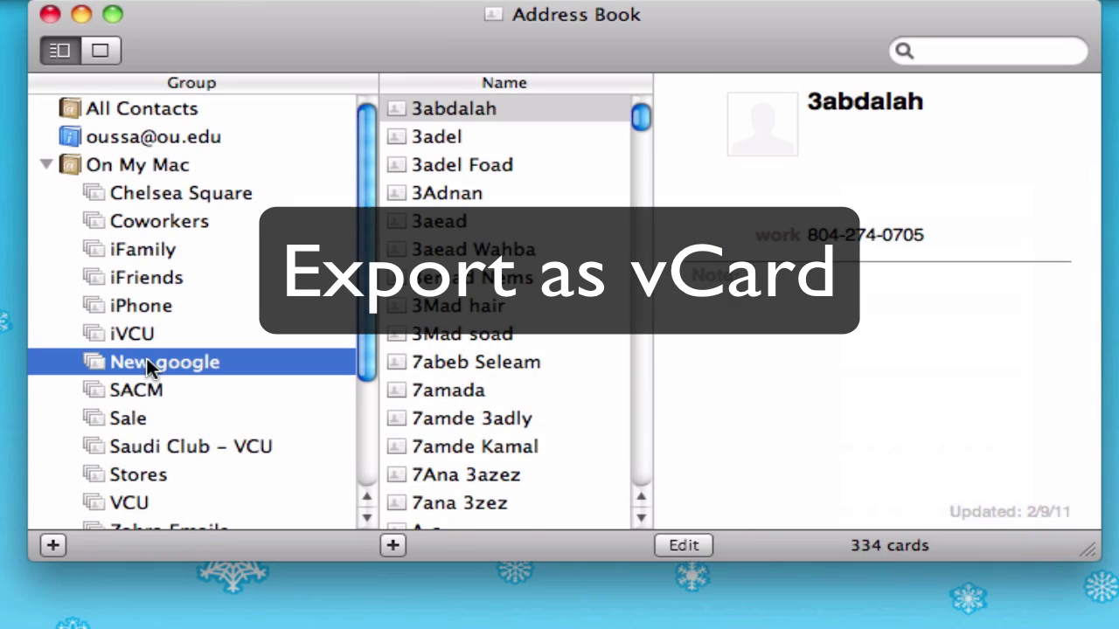
# Export the New google group as a vCard named New google 2 on the Desktop.
pyautogui.click(17, 0)
pyautogui.moveTo(82, 252)
pyautogui.click(486, 254)
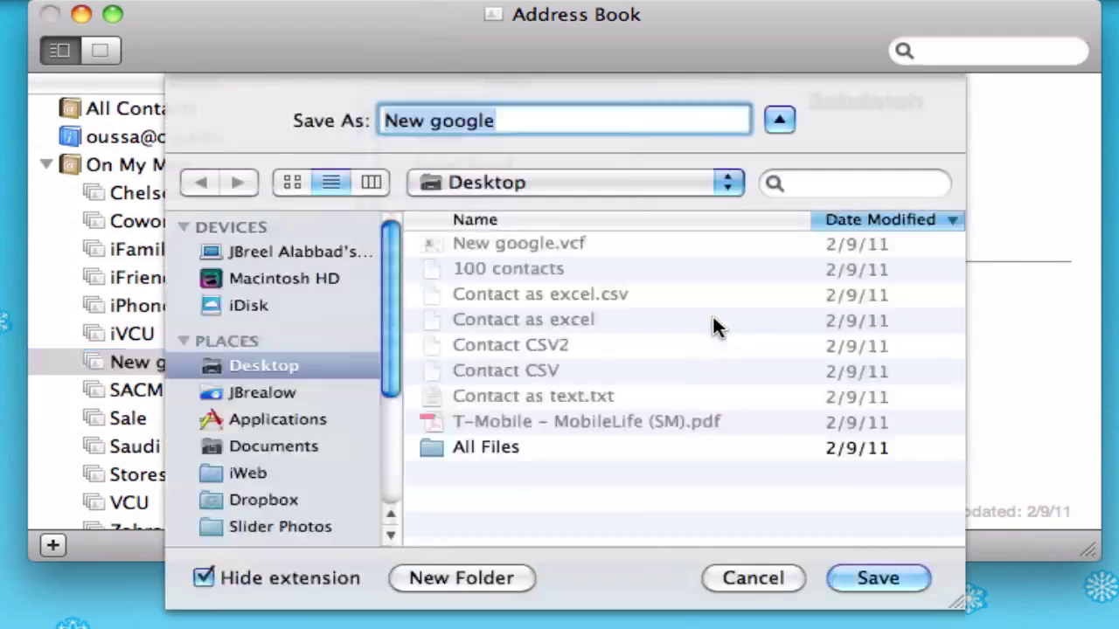
pyautogui.press('Return')
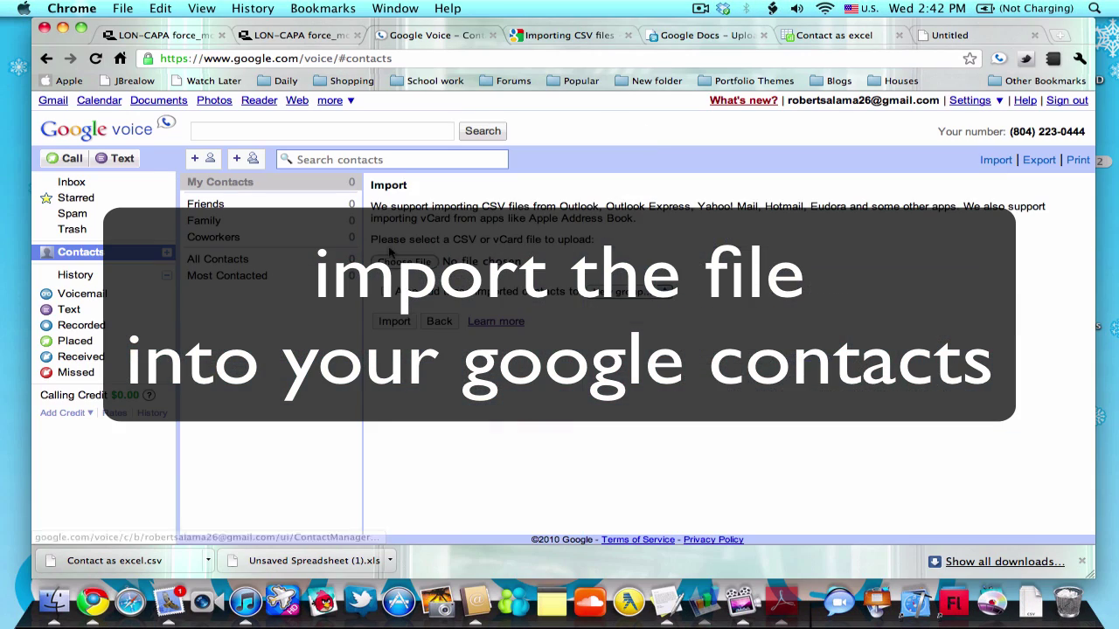
# Upload and import the New google 2 vCard, then view the 329 imported contacts.
pyautogui.click(395, 260)
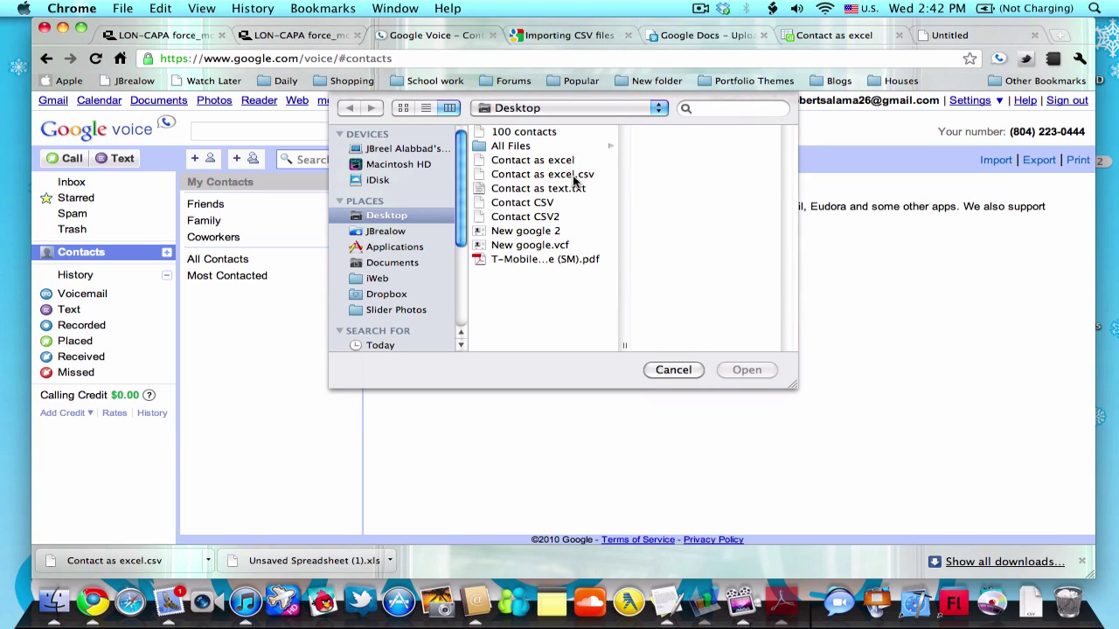
pyautogui.click(546, 231)
pyautogui.press('Return')
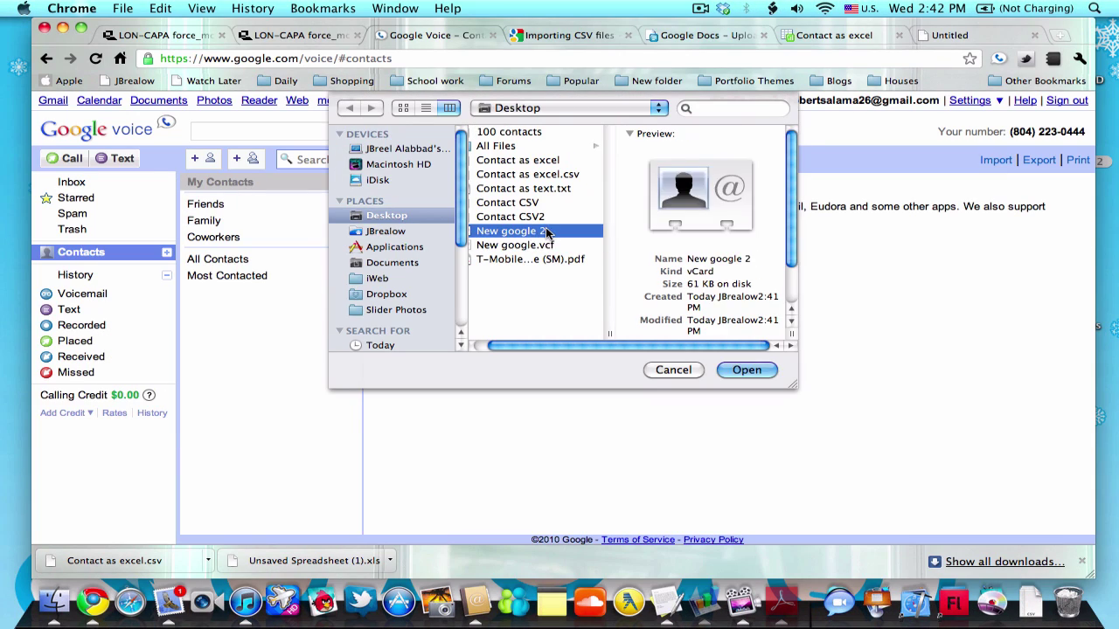
pyautogui.click(391, 322)
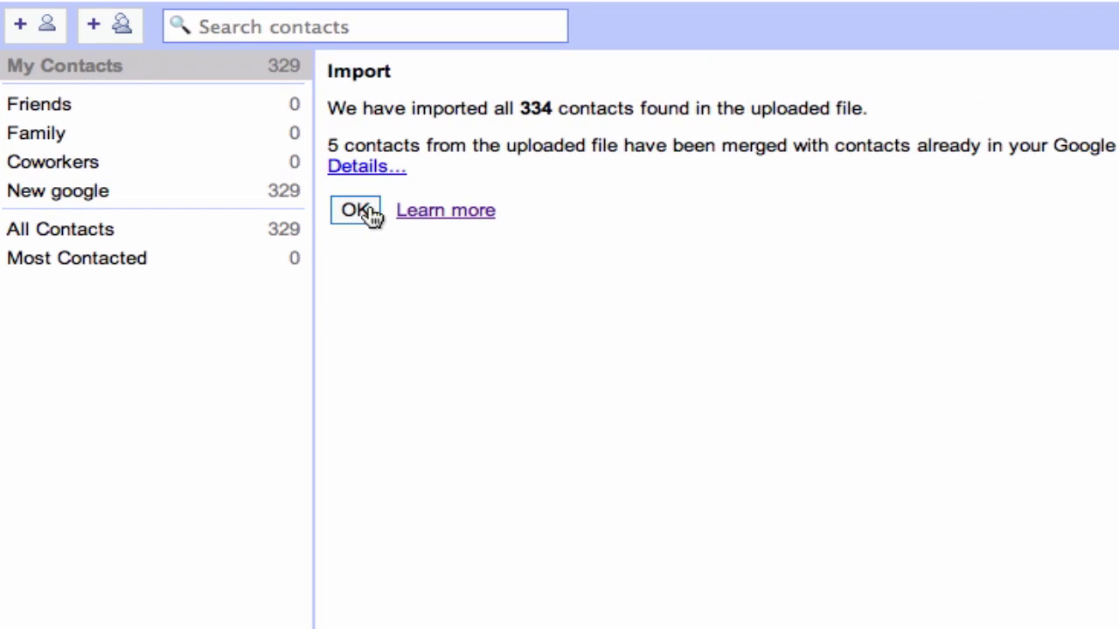
pyautogui.click(374, 216)
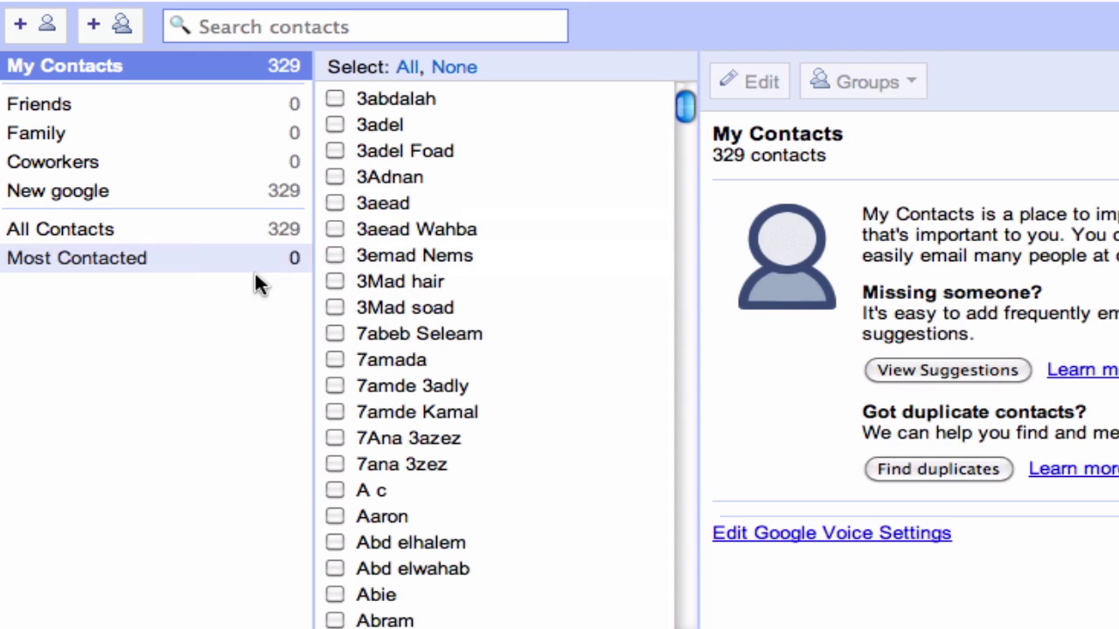